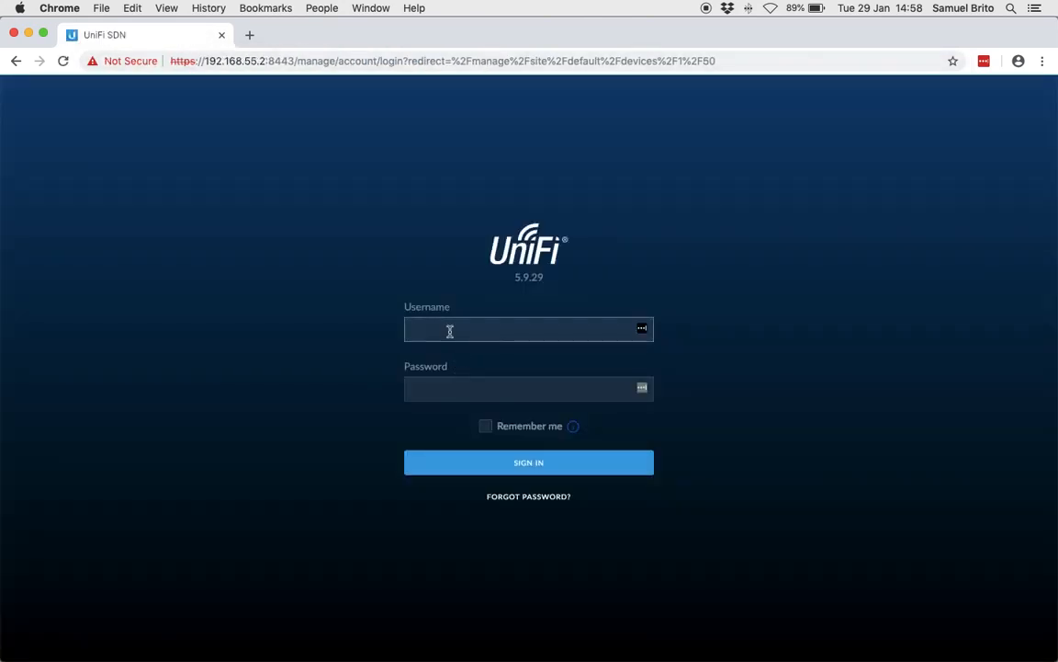
# Step: Sign in to the UniFi controller with username ubnt and the account password, and decline saving the login in LastPass
pyautogui.write('ubnt')
pyautogui.press('Tab')
pyautogui.write('u')
pyautogui.write('•••••••••••')
pyautogui.press('Return')
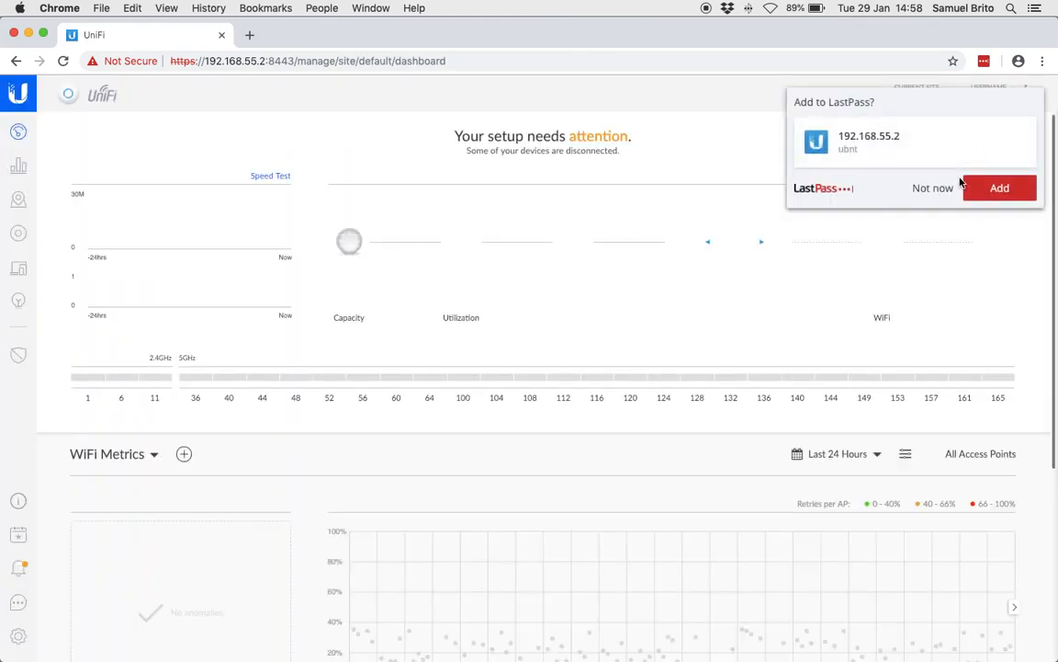
pyautogui.click(928, 189)
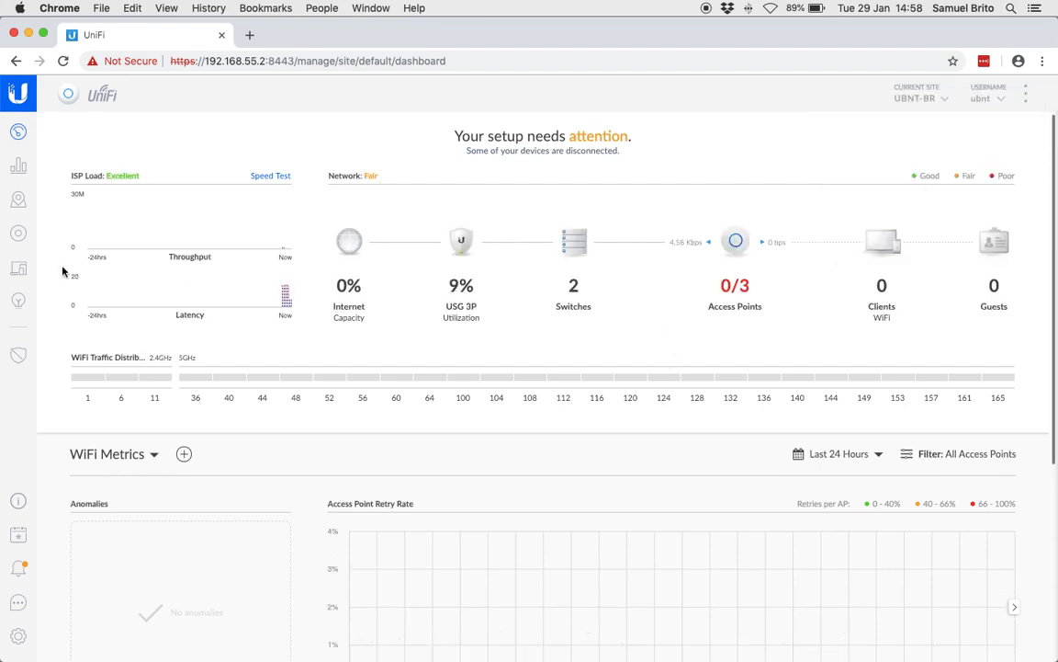
# Step: Review the device list, the topology map and the connected clients with their IP addresses and switch ports
pyautogui.click(18, 237)
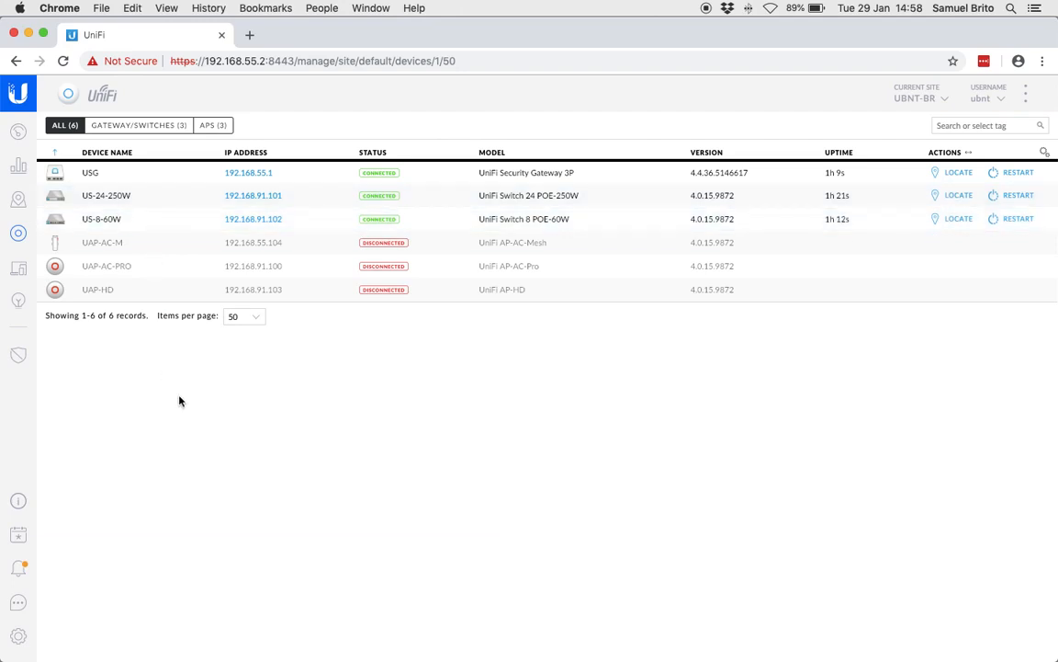
pyautogui.click(19, 198)
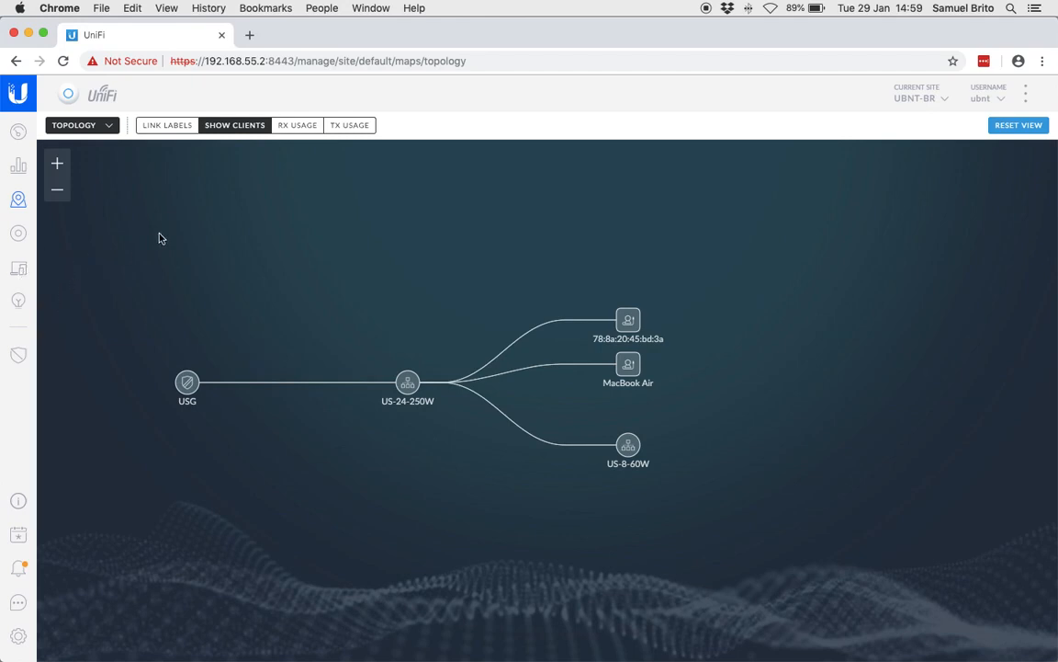
pyautogui.click(18, 267)
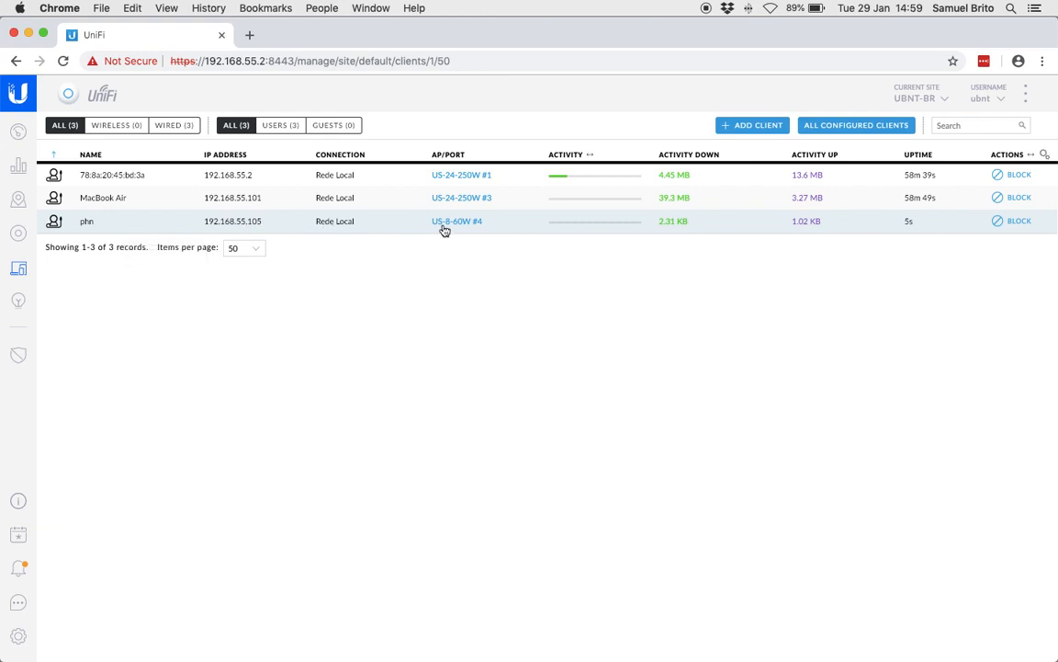
pyautogui.click(19, 198)
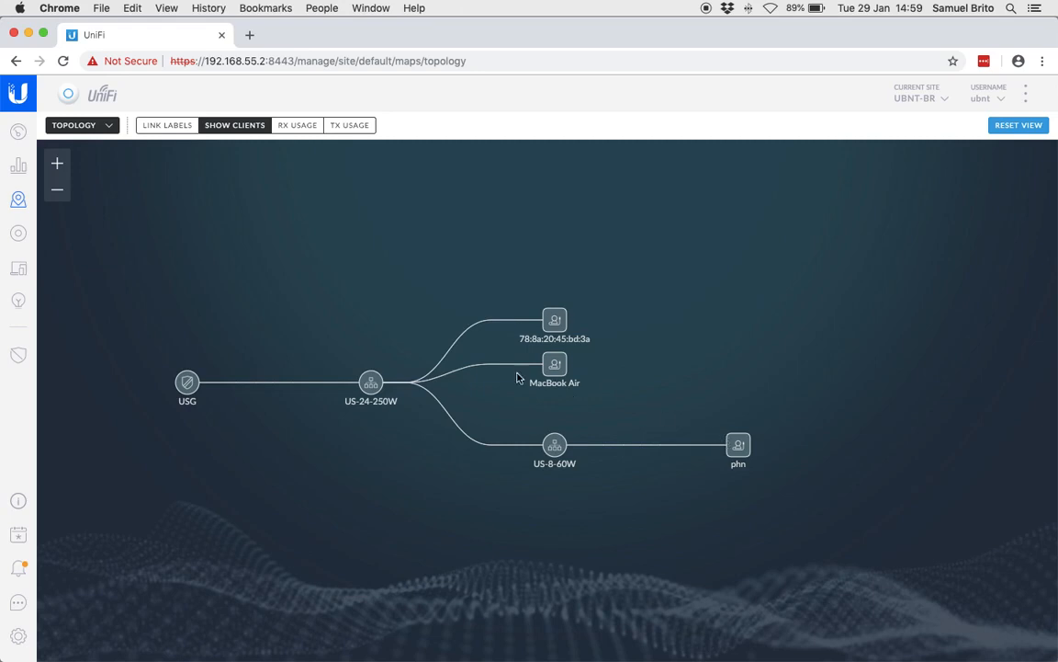
pyautogui.click(19, 273)
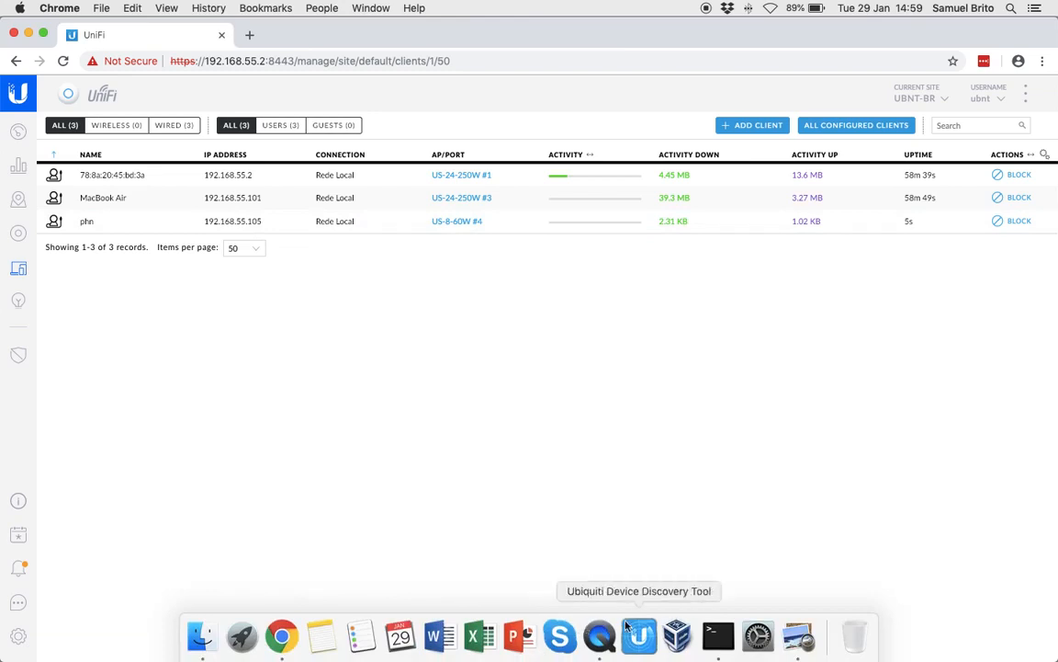
# Step: Switch to Terminal, run "ifconfig en3" and highlight the last two octets of the interface's inet address
pyautogui.click(718, 634)
pyautogui.write('ifconfig en3')
pyautogui.press('Return')
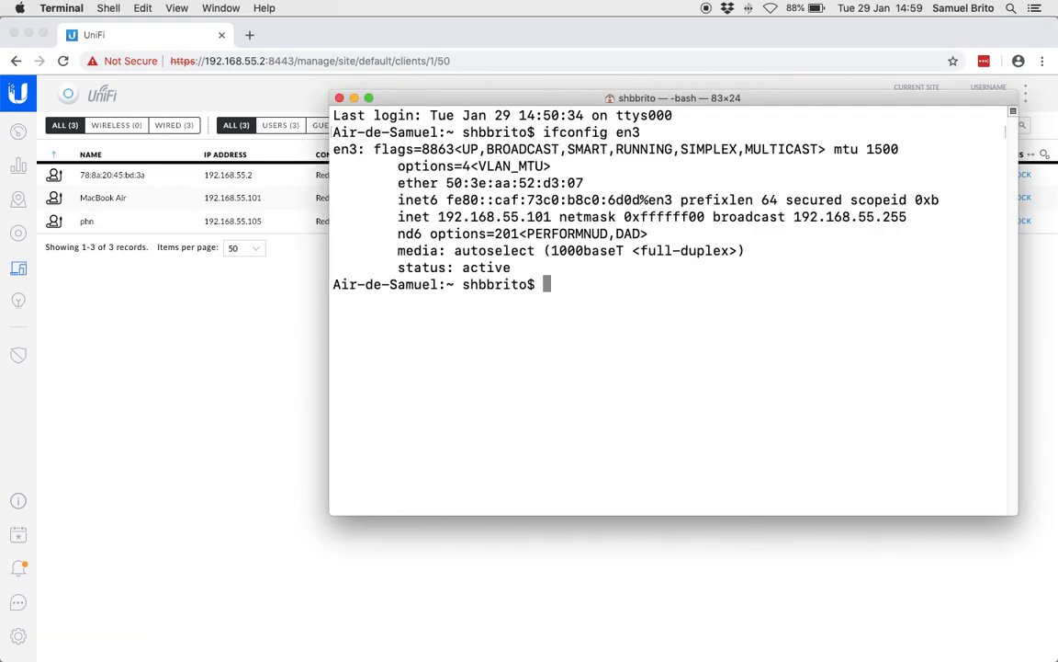
pyautogui.moveTo(551, 216); pyautogui.dragTo(503, 217)
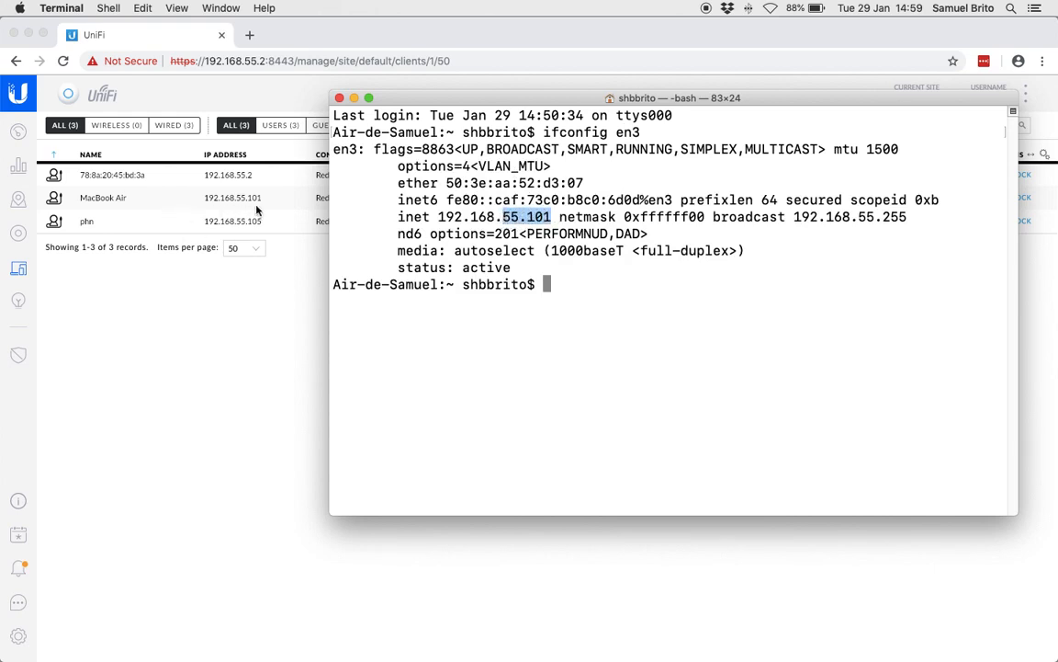
# Step: Start a continuous ping to 192.168.55.105
pyautogui.click(495, 328)
pyautogui.write('ping 192')
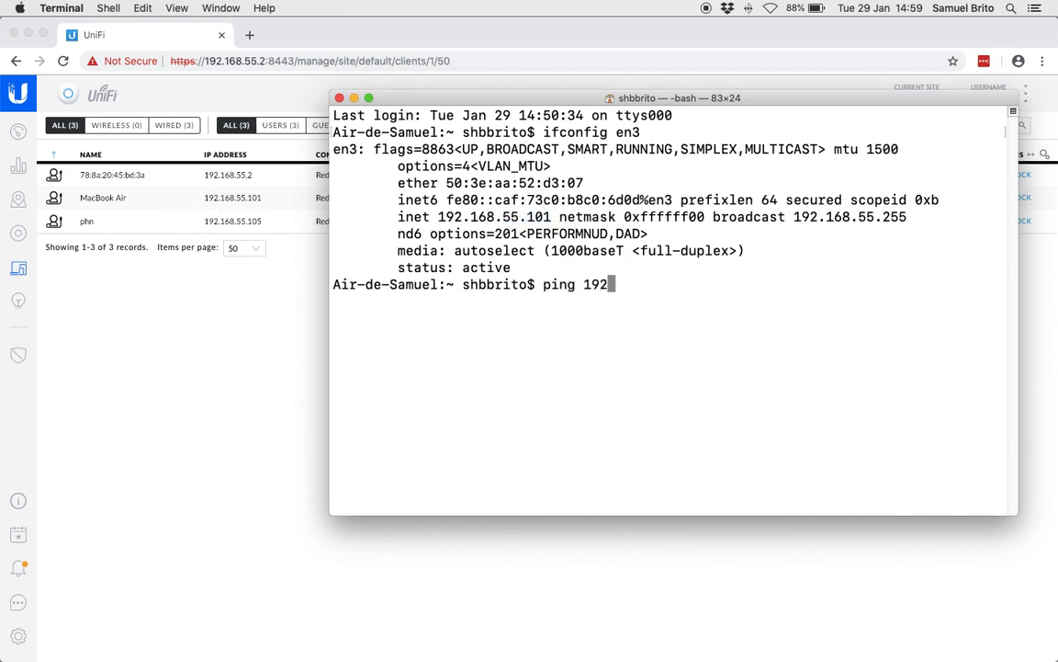
pyautogui.write('.168.55.105')
pyautogui.press('Return')
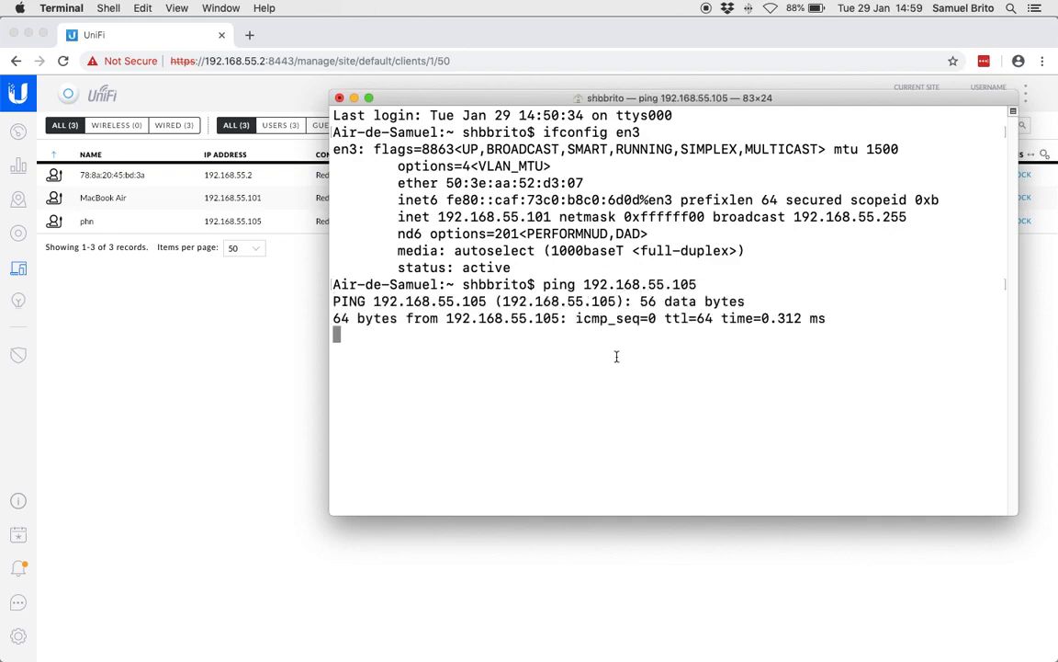
# Step: Return to the UniFi controller in Chrome, filter devices to gateways and switches, and inspect the active ports of the US-8-60W
pyautogui.click(180, 349)
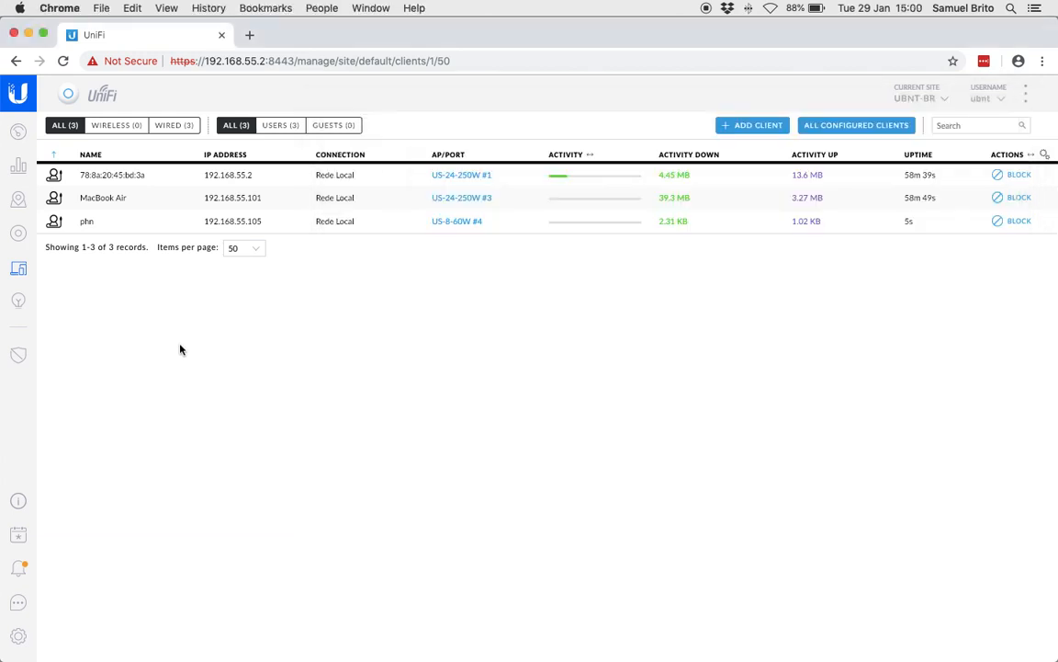
pyautogui.click(20, 232)
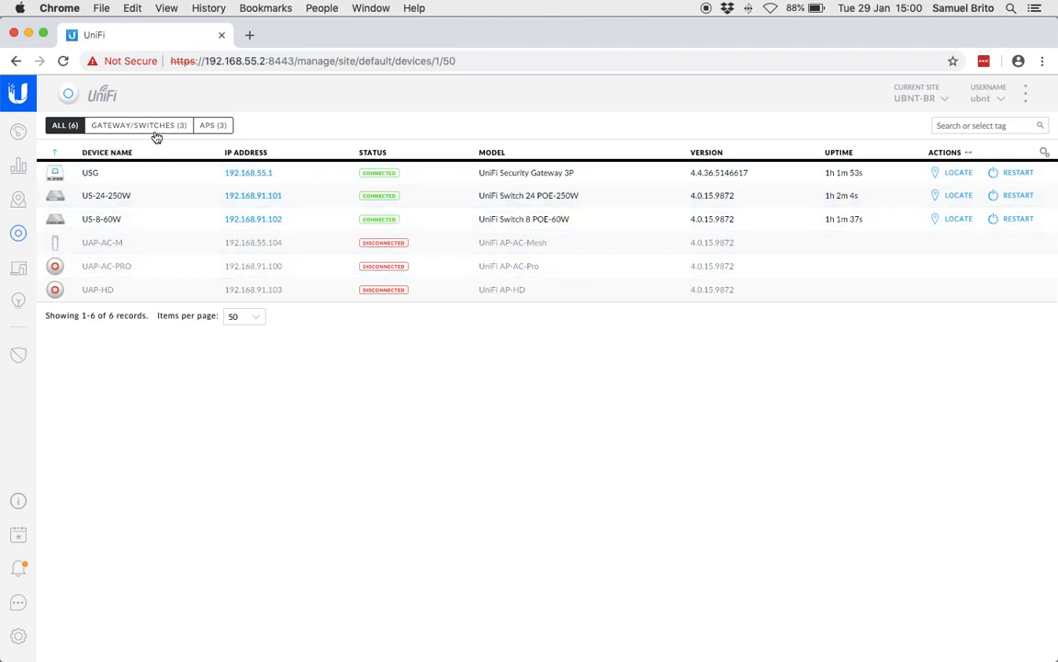
pyautogui.click(127, 130)
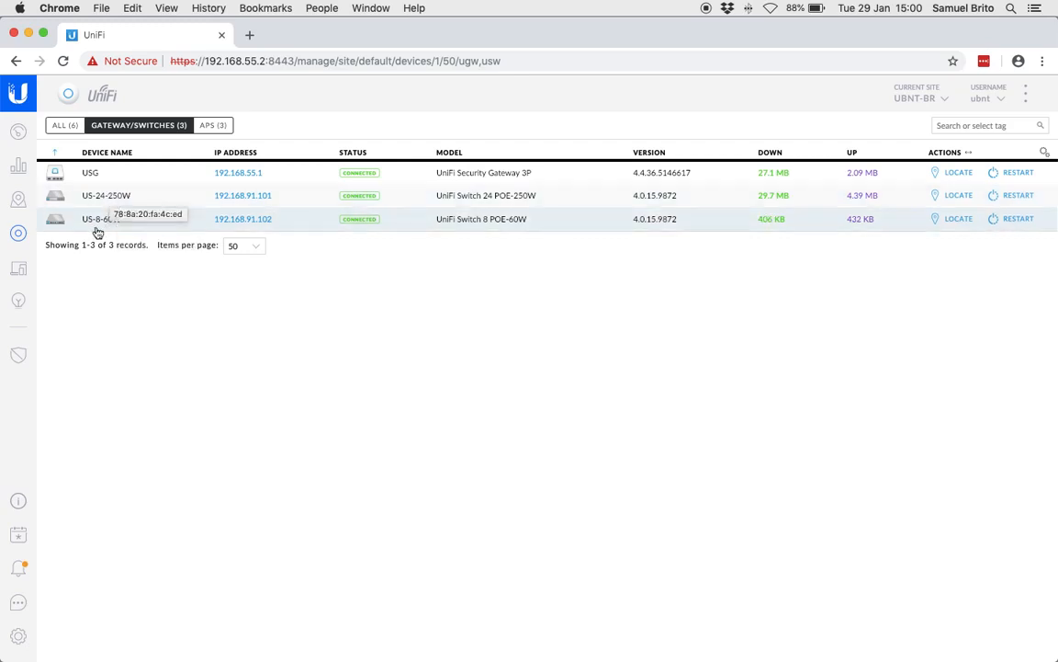
pyautogui.click(142, 221)
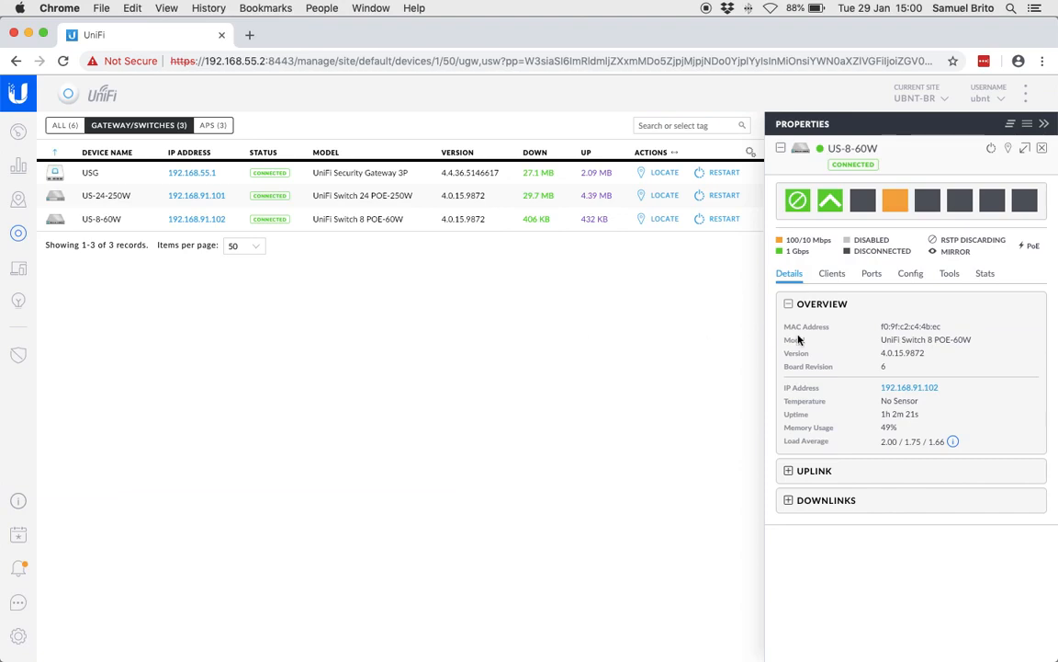
pyautogui.moveTo(809, 214)
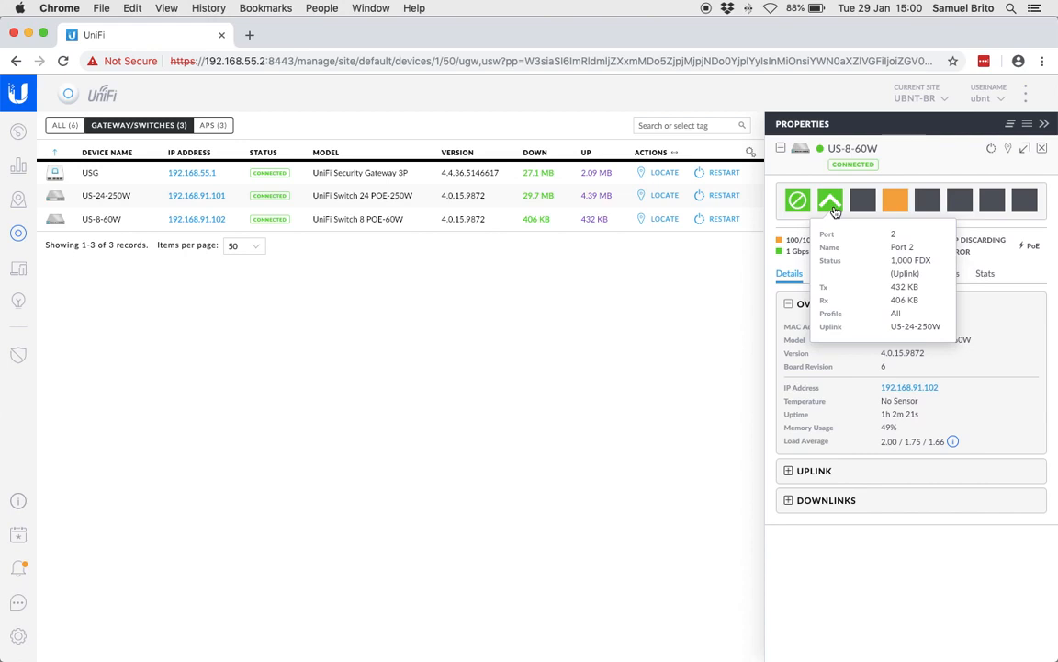
pyautogui.moveTo(899, 201)
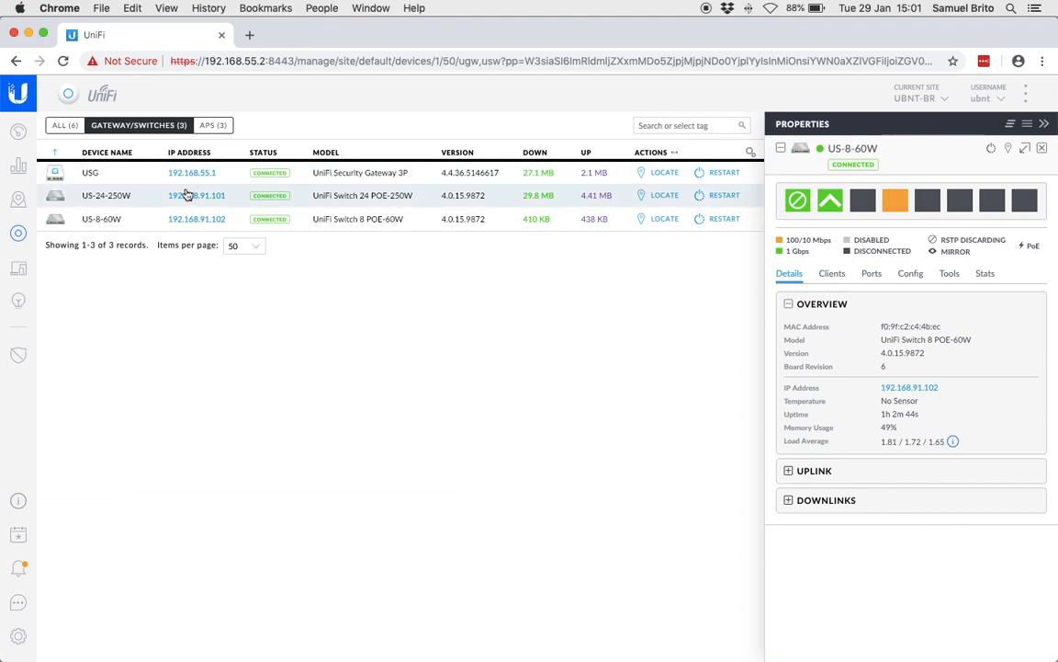
# Step: Open the US-24-250W's properties and compare its port 24 details with the US-8-60W's port 2
pyautogui.click(117, 203)
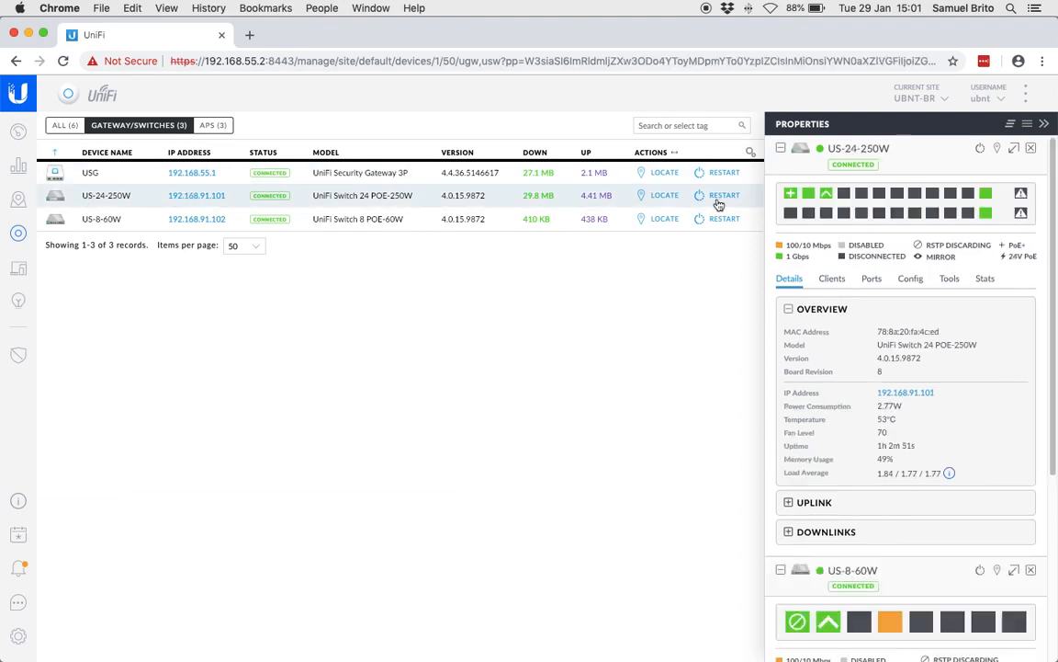
pyautogui.moveTo(817, 630)
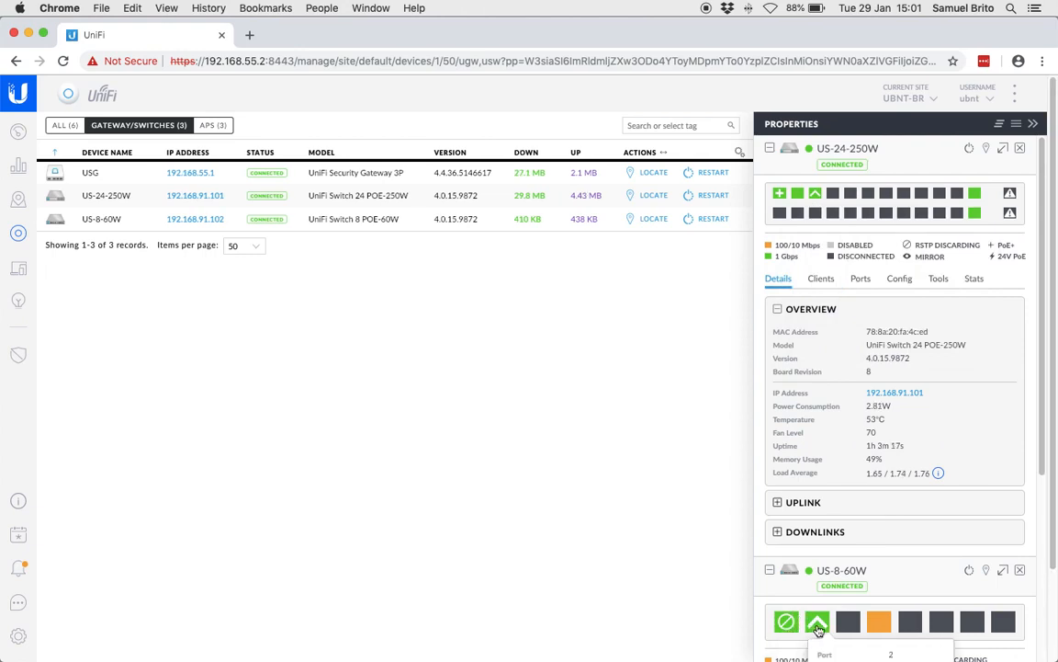
pyautogui.moveTo(994, 213)
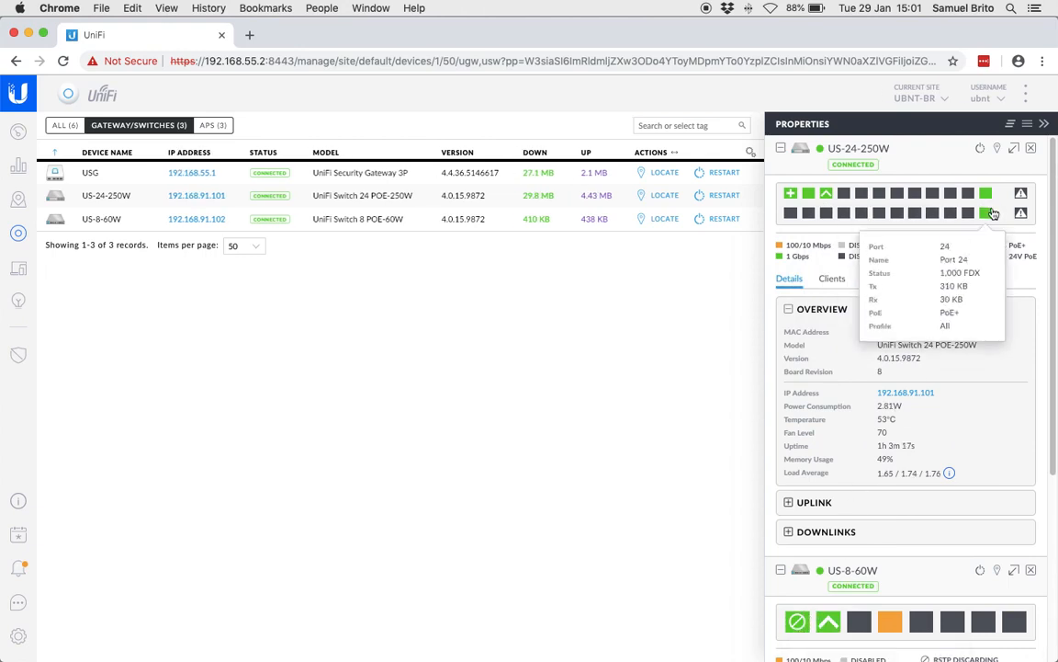
# Step: Close the US-24-250W's properties and check the link details of ports 2 and 1 on the US-8-60W
pyautogui.click(1032, 148)
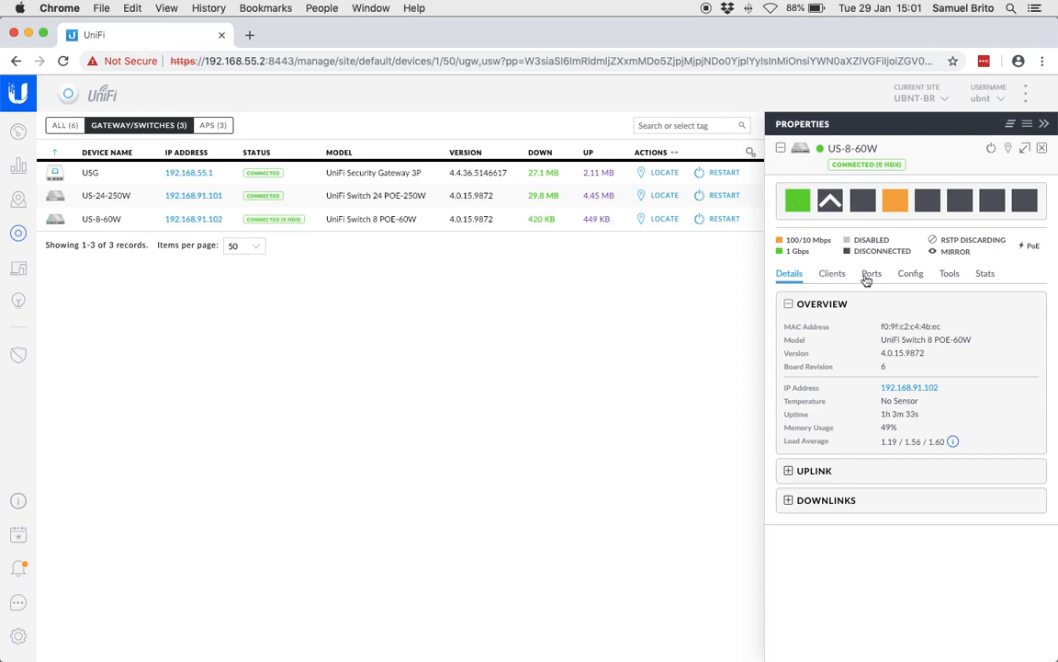
pyautogui.moveTo(830, 208)
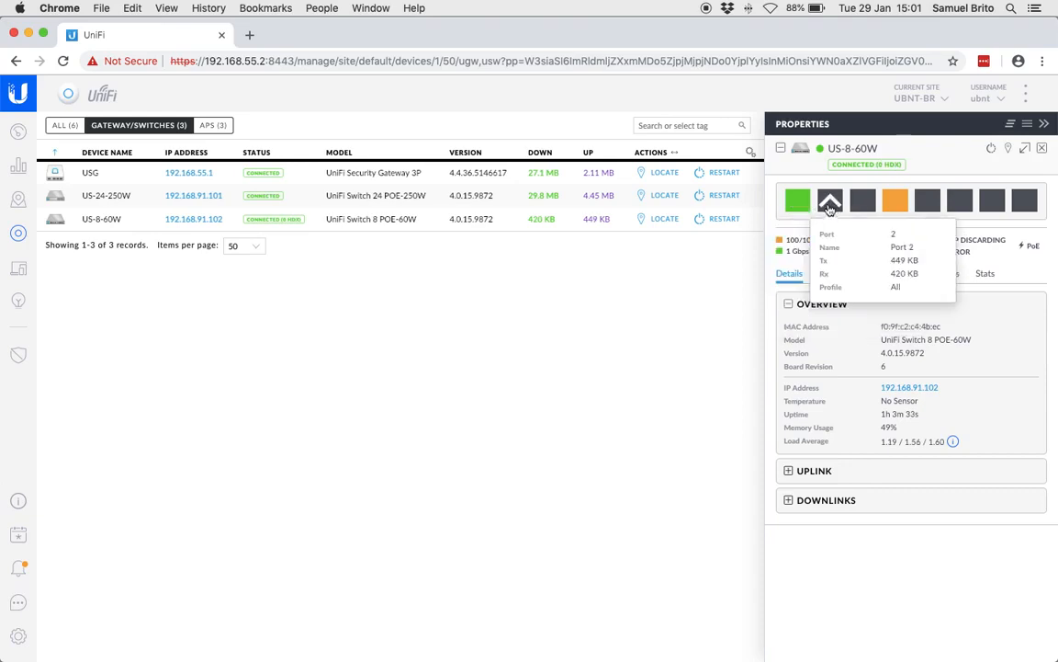
pyautogui.moveTo(798, 203)
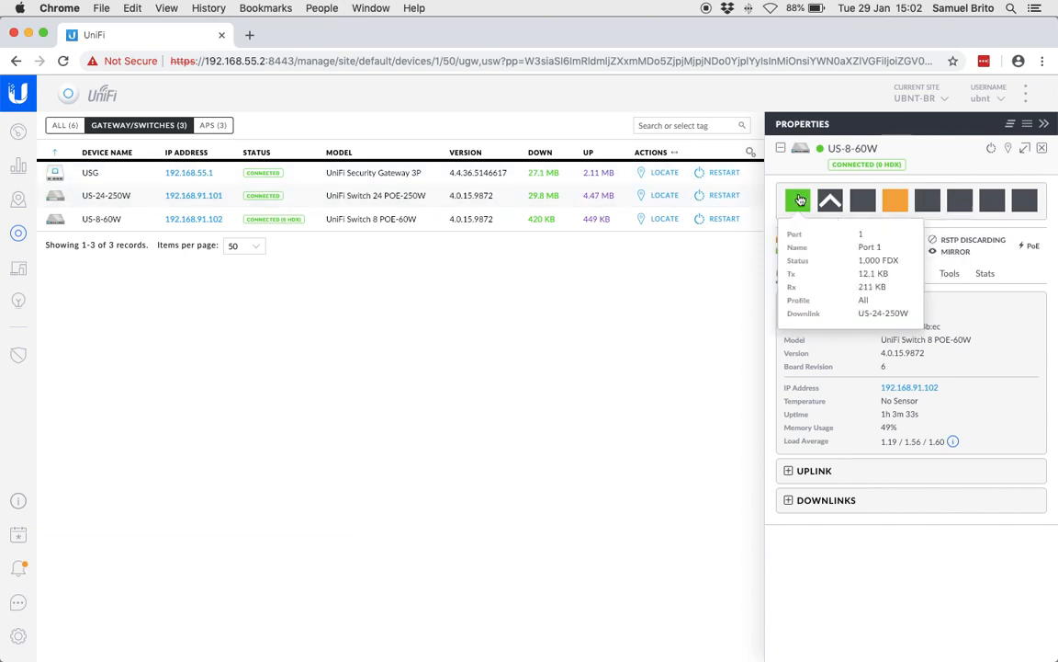
# Step: Override the US-8-60W's Port 1 profile with Aggregate operation for ports 1-2, apply it, and close the switch's properties
pyautogui.click(873, 275)
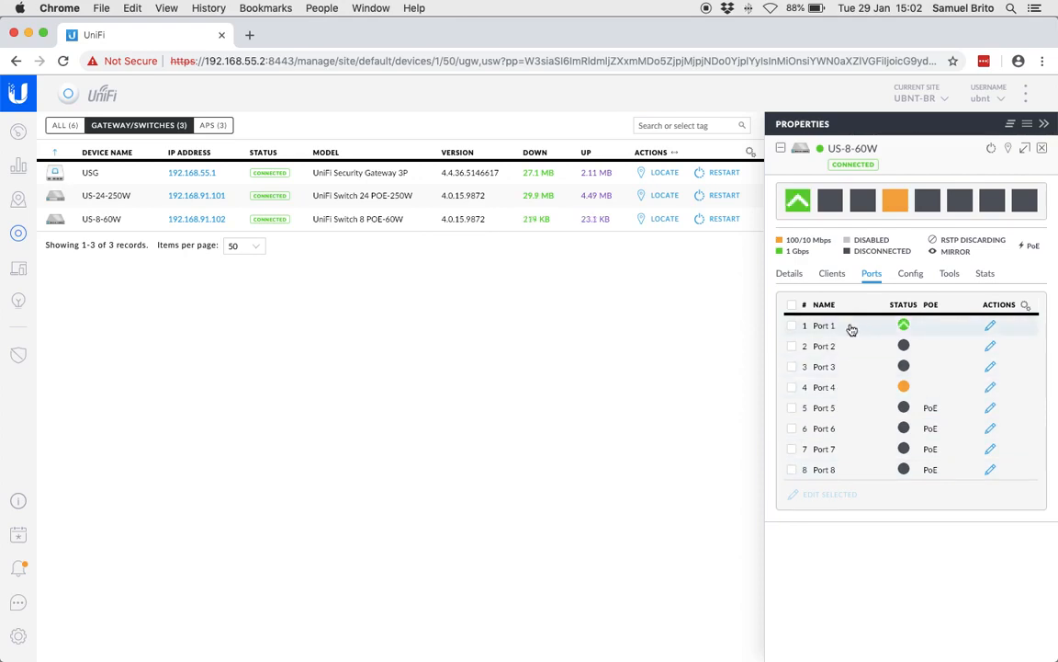
pyautogui.click(991, 329)
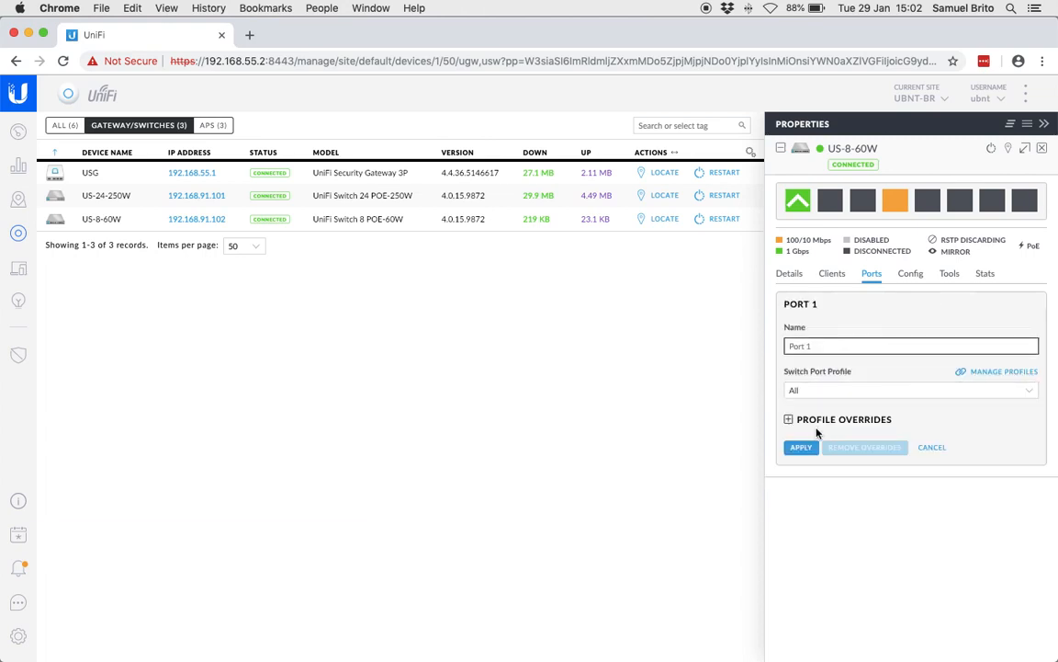
pyautogui.click(788, 419)
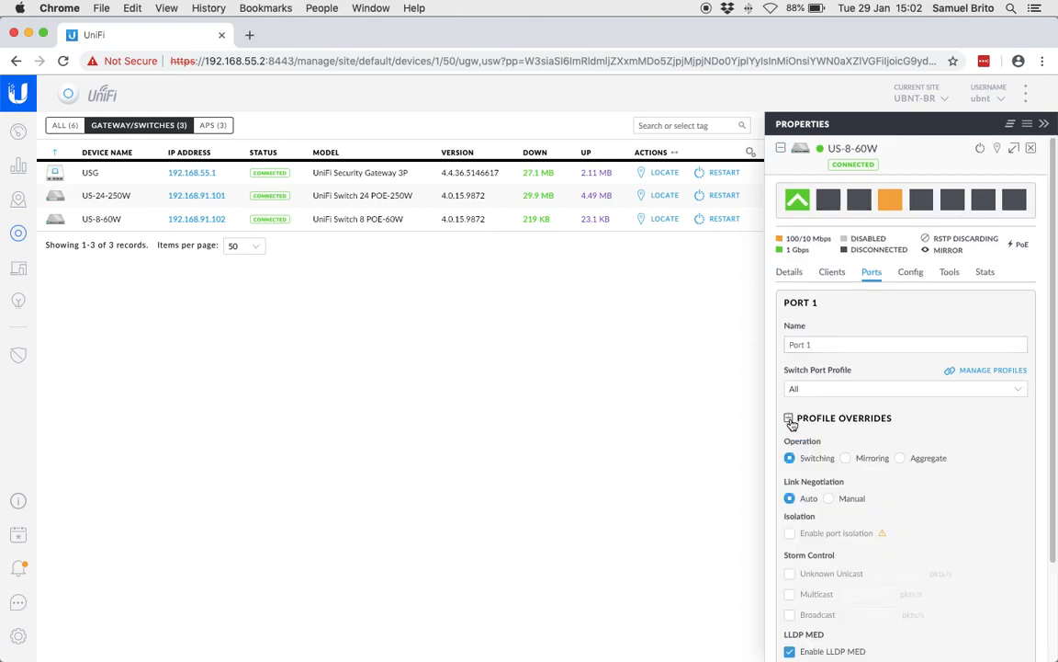
pyautogui.scroll(-1, 824, 432)
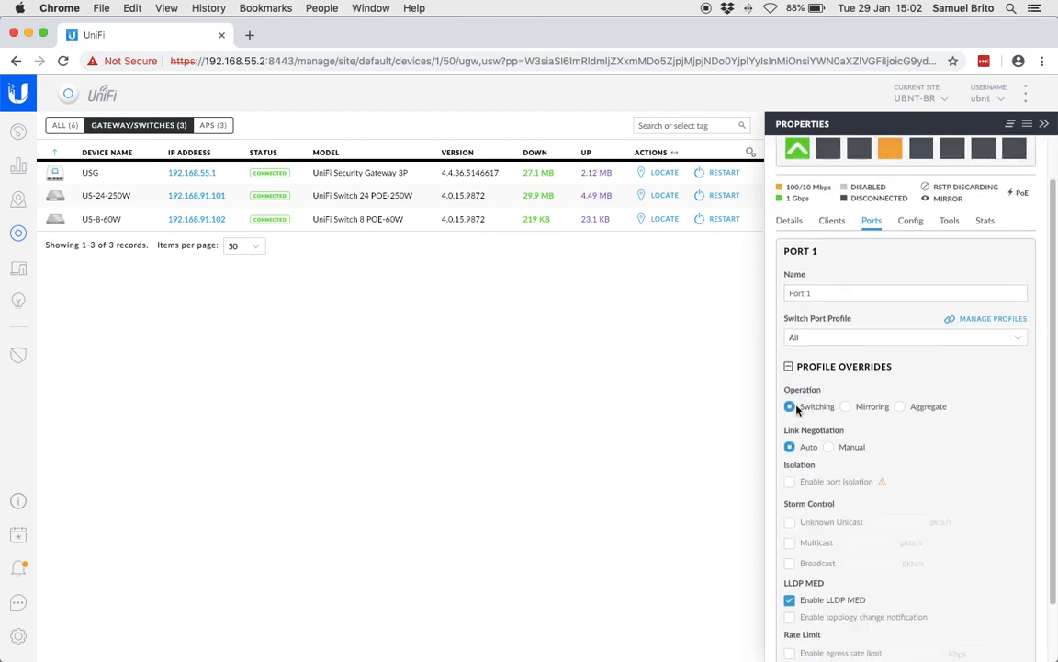
pyautogui.click(901, 408)
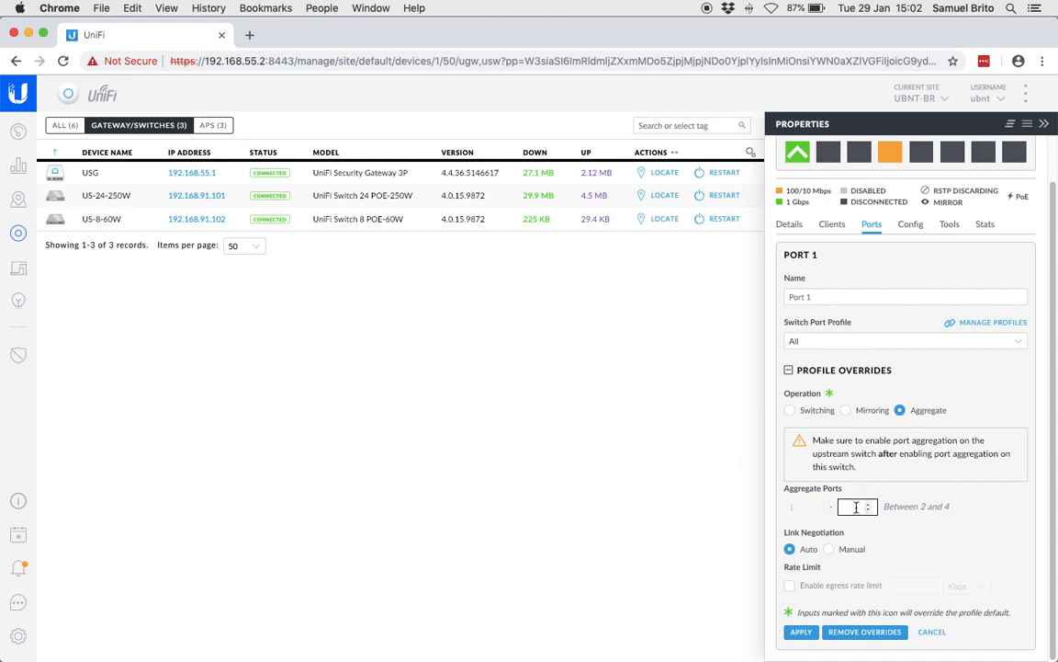
pyautogui.write('2')
pyautogui.click(800, 632)
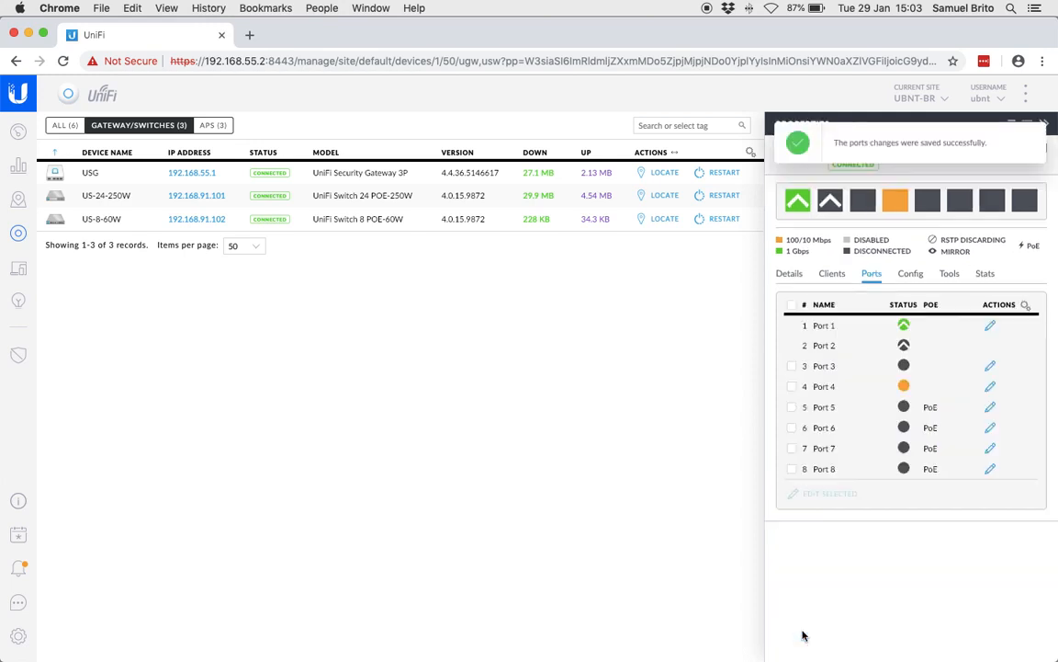
pyautogui.click(1031, 142)
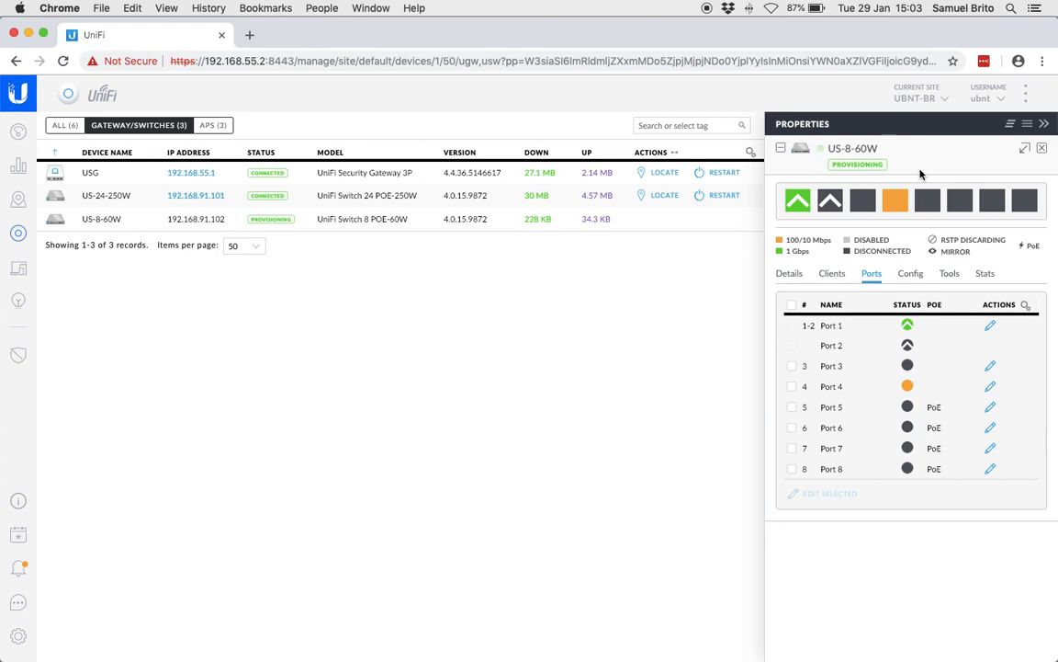
pyautogui.click(1043, 150)
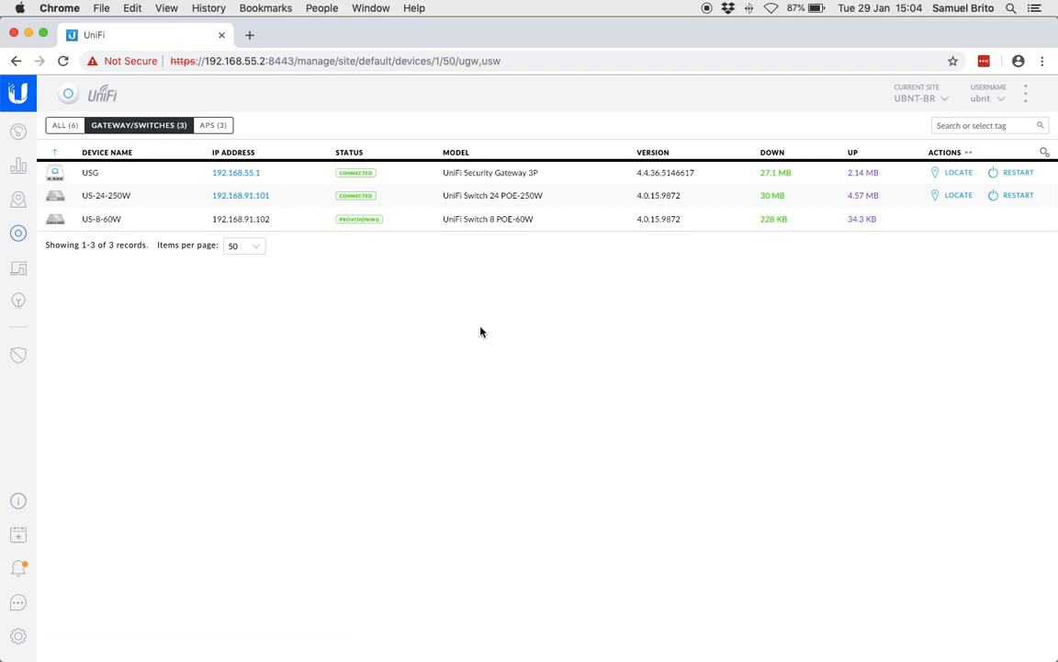
# Step: Override the US-24-250W's Port 23 profile with Aggregate operation for ports 23-24 and apply it
pyautogui.click(304, 198)
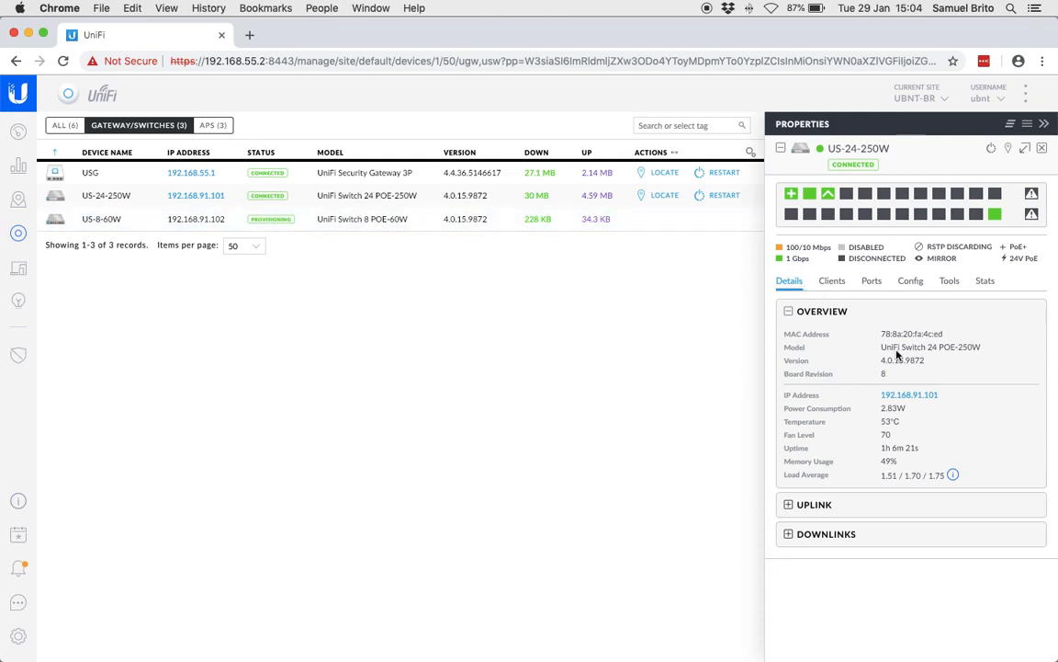
pyautogui.click(872, 283)
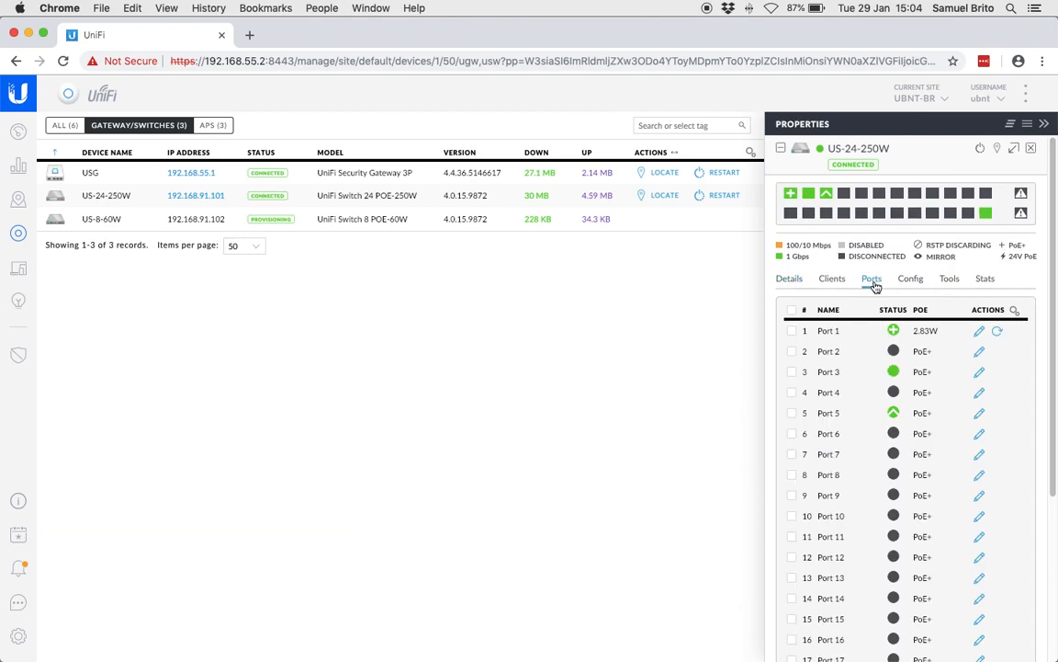
pyautogui.scroll(-5, 859, 372)
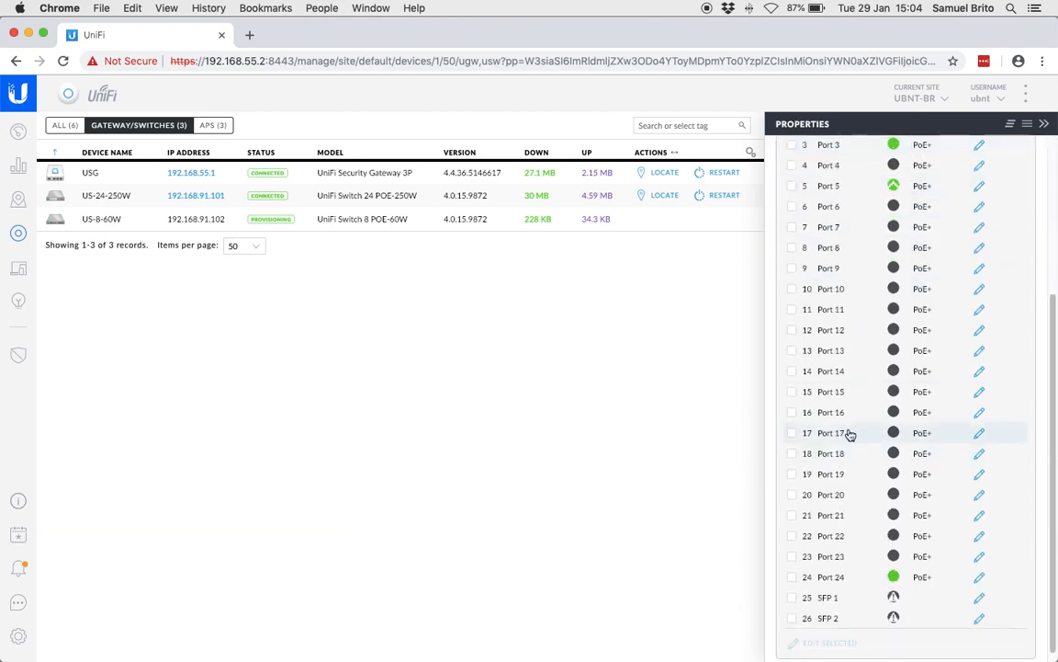
pyautogui.click(980, 556)
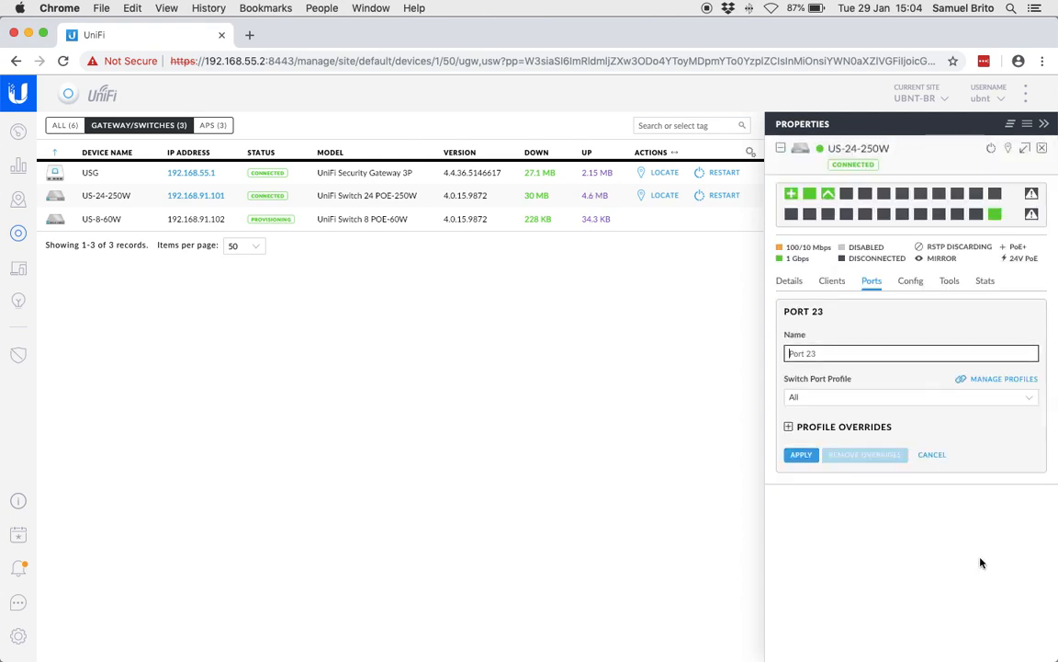
pyautogui.click(789, 428)
pyautogui.scroll(-2, 788, 445)
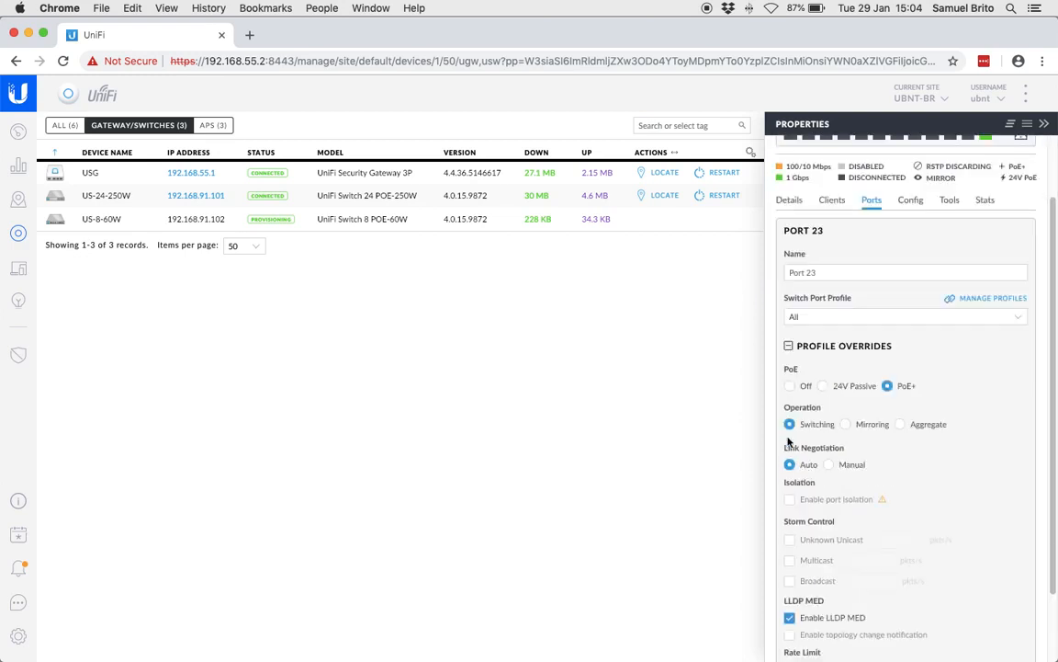
pyautogui.click(900, 425)
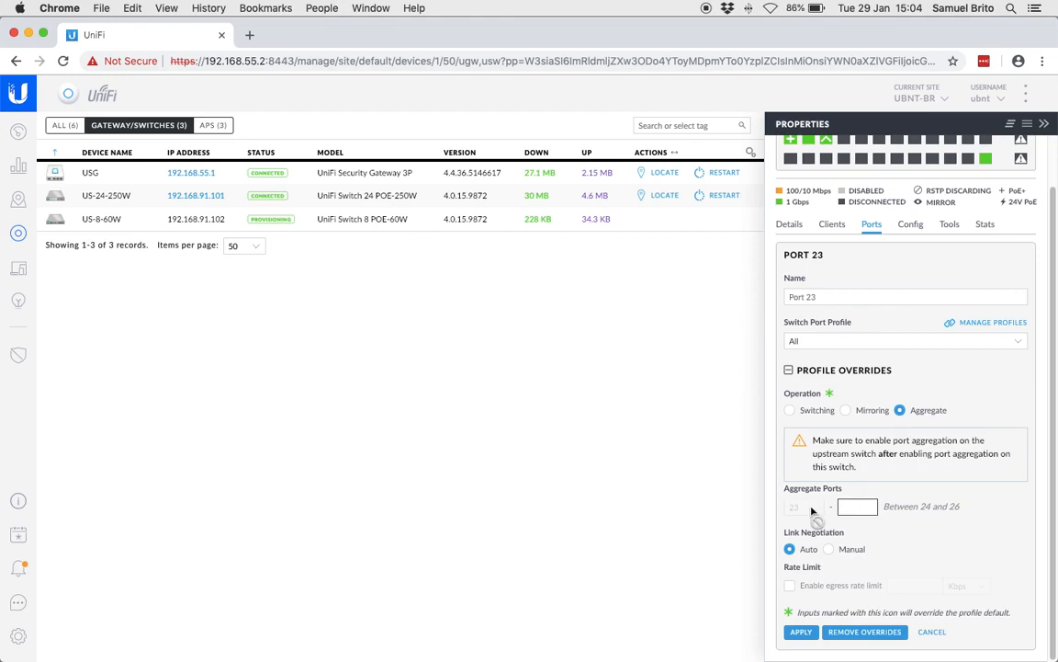
pyautogui.click(854, 506)
pyautogui.write('24')
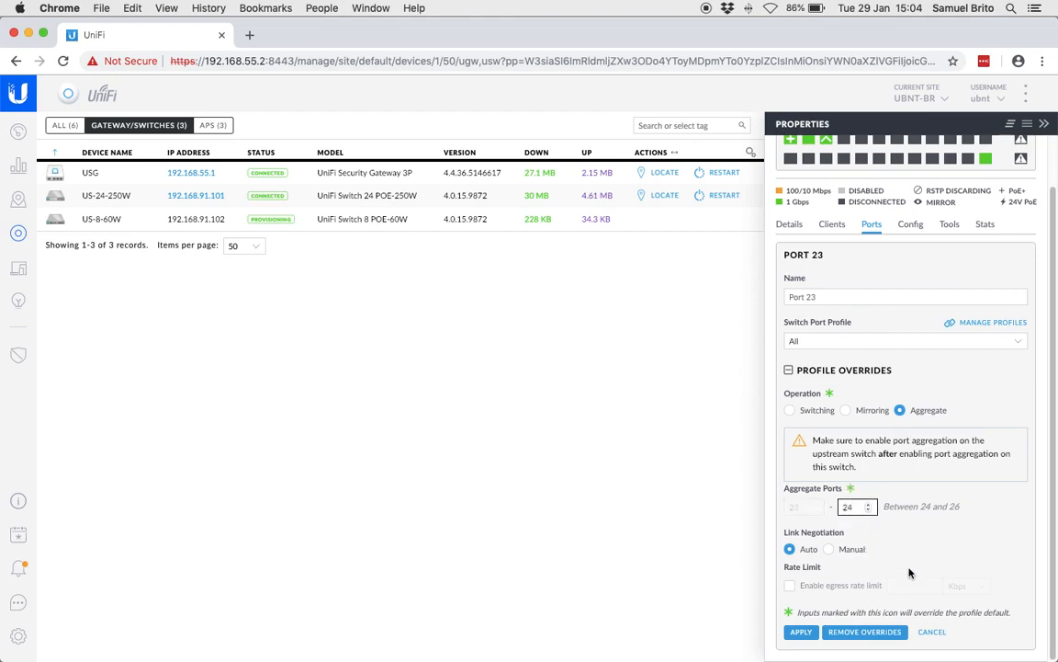
pyautogui.click(802, 632)
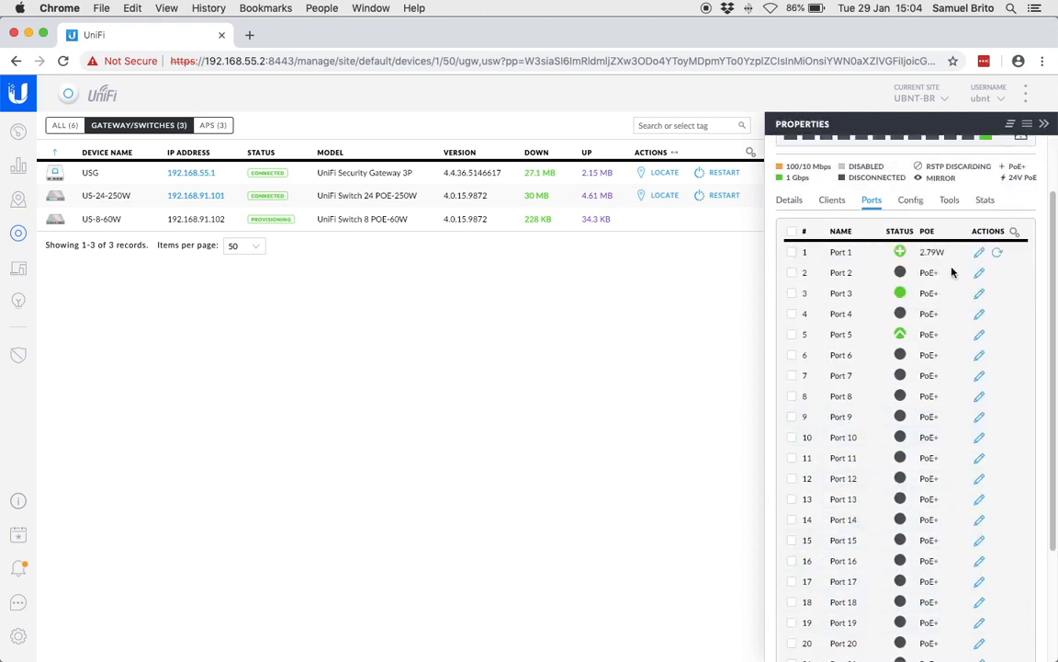
# Step: Review the US-24-250W's port list for the aggregated ports 23-24, and close the switch's properties
pyautogui.scroll(-2, 888, 408)
pyautogui.scroll(-2, 888, 407)
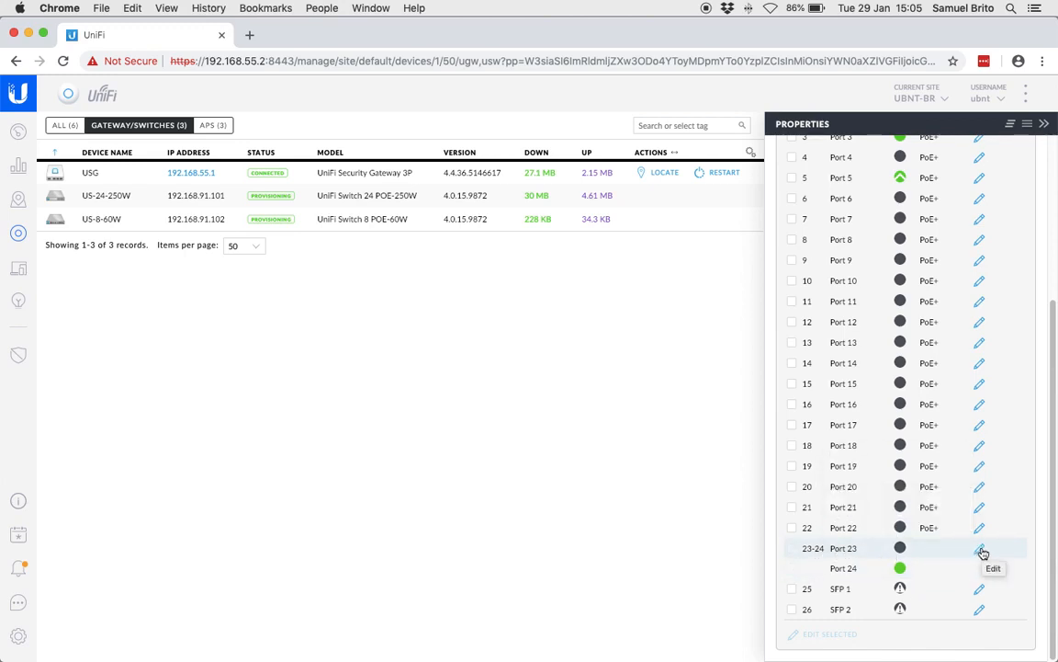
pyautogui.click(1044, 123)
pyautogui.click(1049, 123)
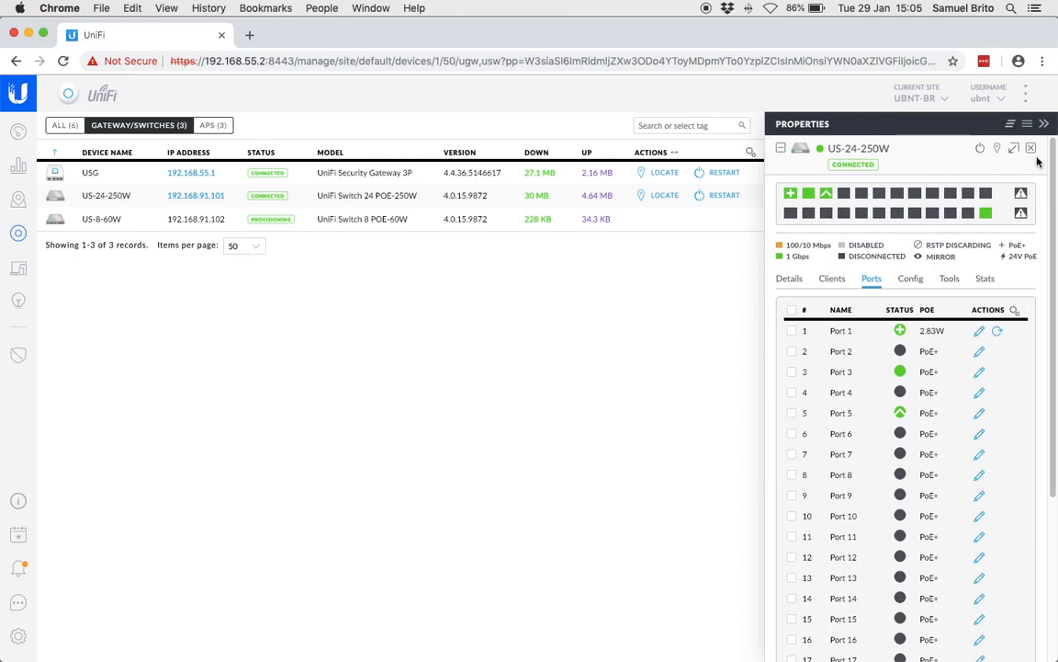
pyautogui.scroll(-1, 934, 413)
pyautogui.scroll(-5, 934, 411)
pyautogui.scroll(5, 933, 414)
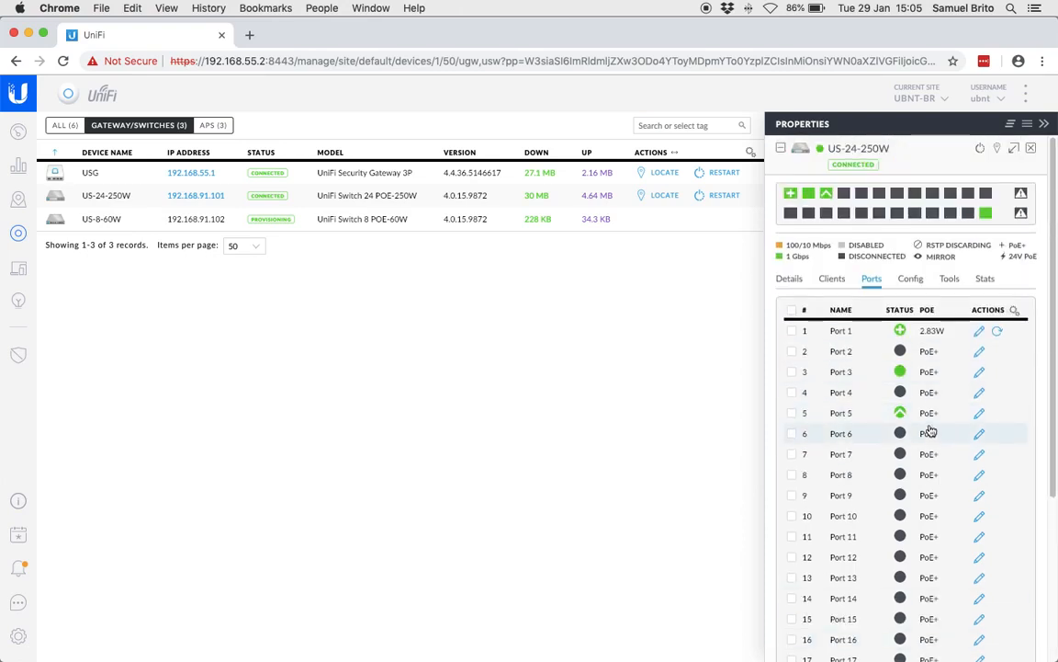
pyautogui.click(1031, 148)
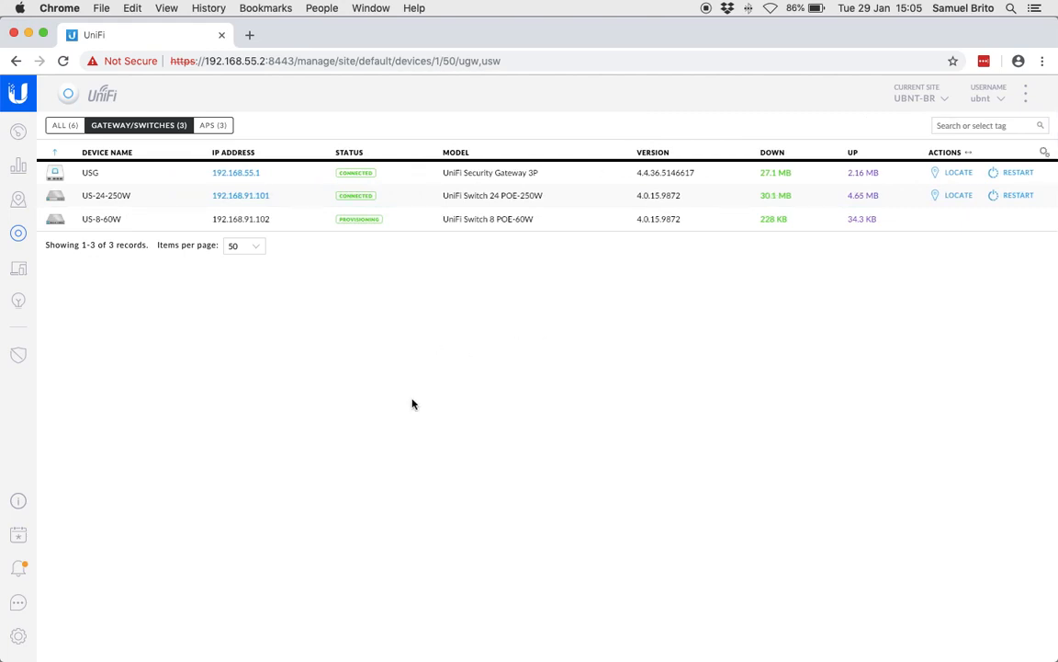
# Step: Check the link status of the aggregated ports on the US-24-250W and on ports 1-2 of the US-8-60W
pyautogui.click(180, 195)
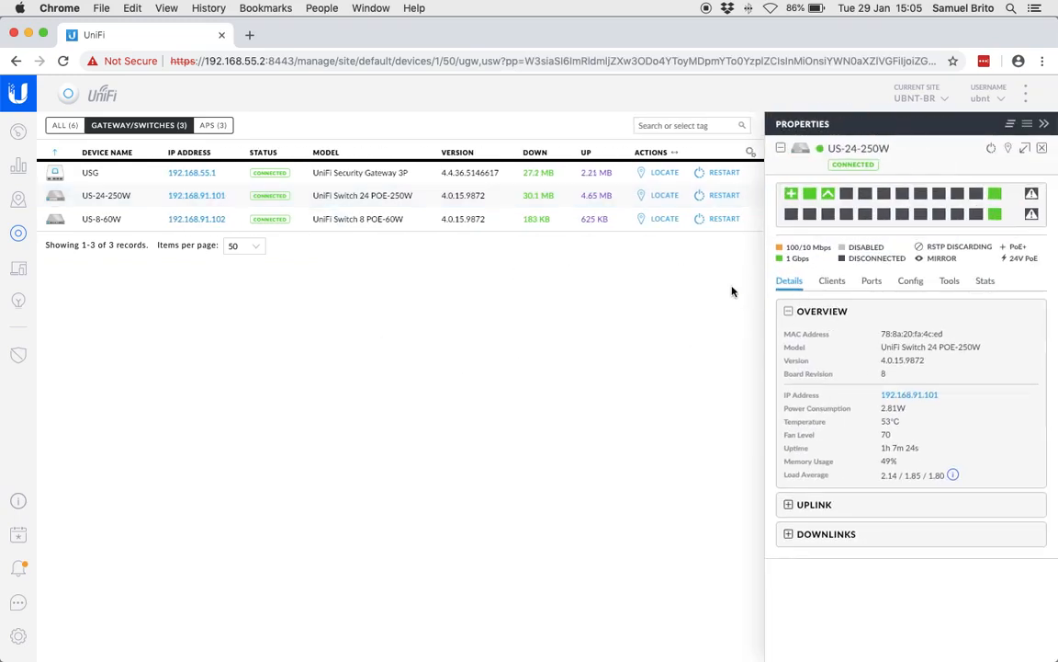
pyautogui.moveTo(1000, 217)
pyautogui.click(1042, 151)
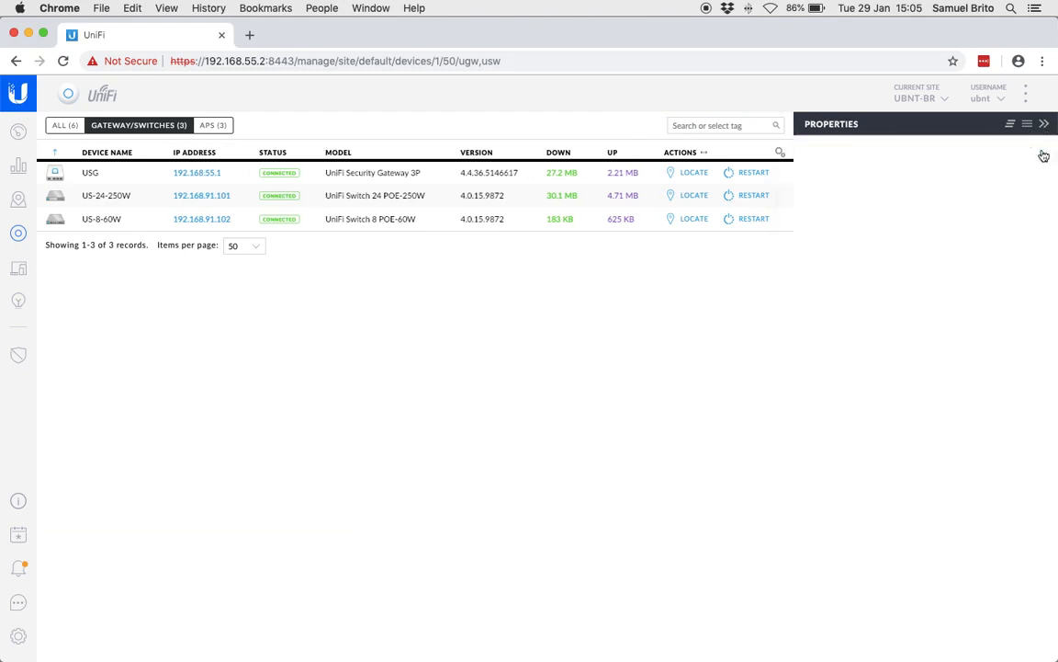
pyautogui.click(173, 224)
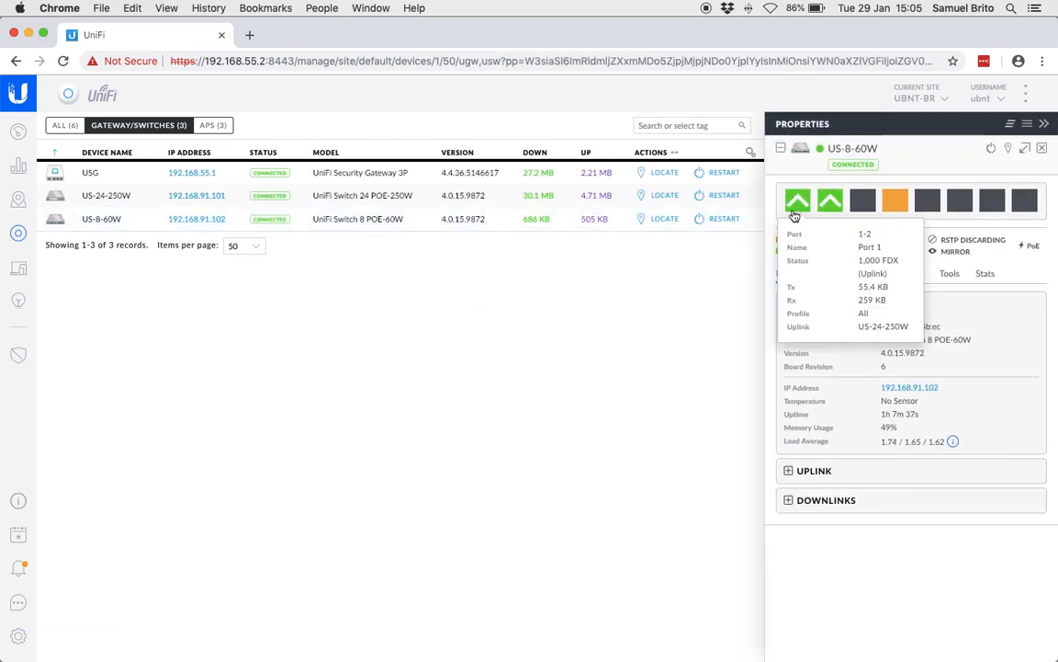
pyautogui.moveTo(812, 204)
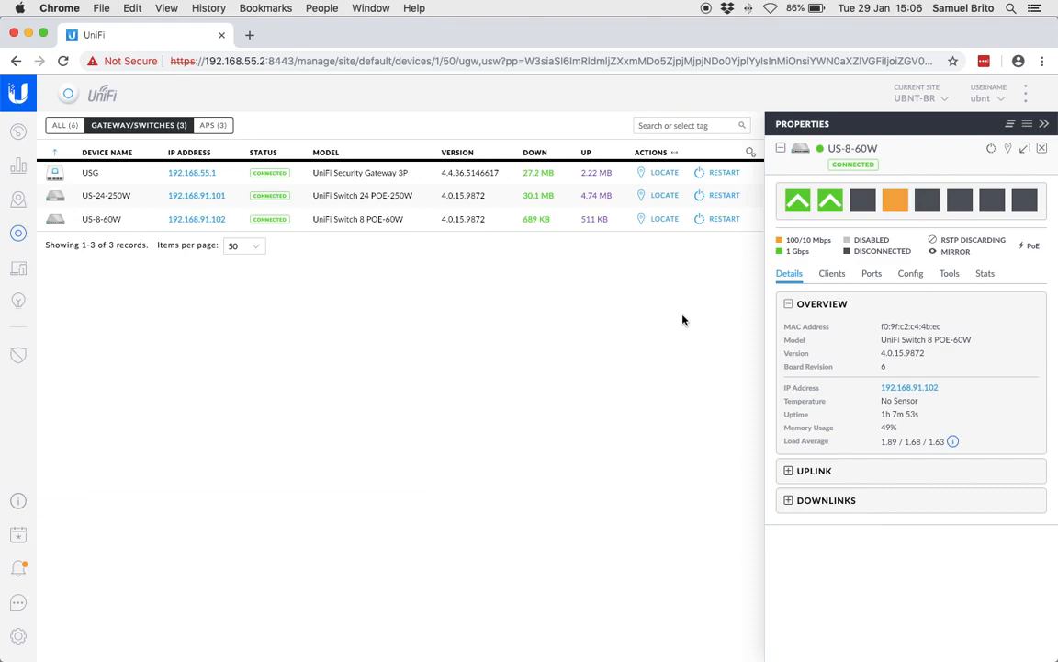
# Step: Switch to Terminal, move its window clear of the US-8-60W's properties, and stop the running ping to 192.168.55.105
pyautogui.click(719, 651)
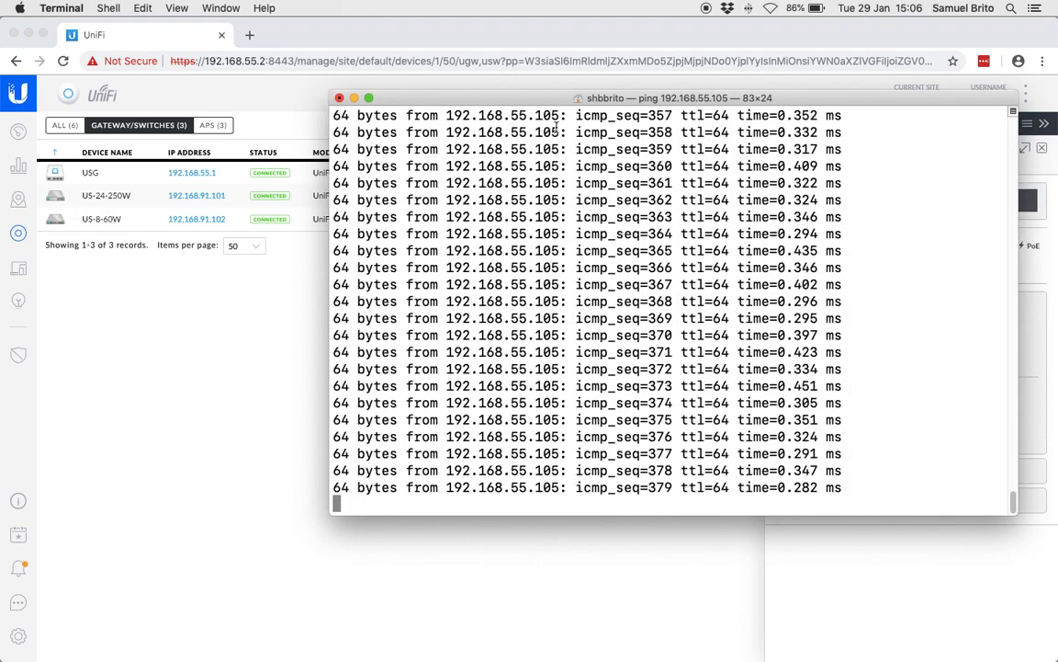
pyautogui.moveTo(553, 104); pyautogui.dragTo(269, 182)
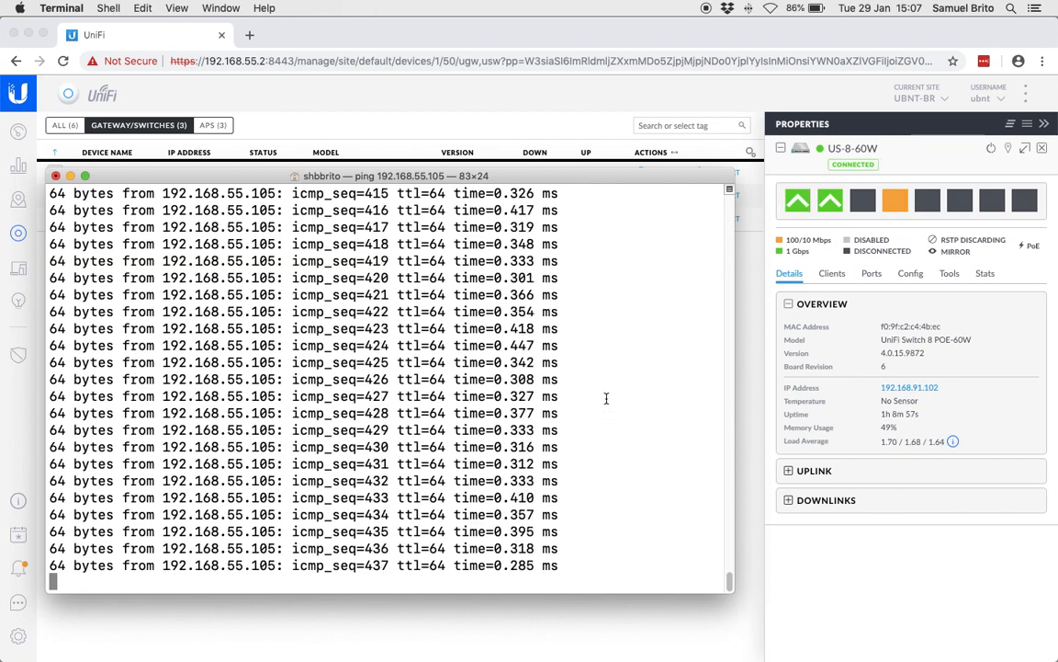
pyautogui.hotkey('ctrl', 'c')
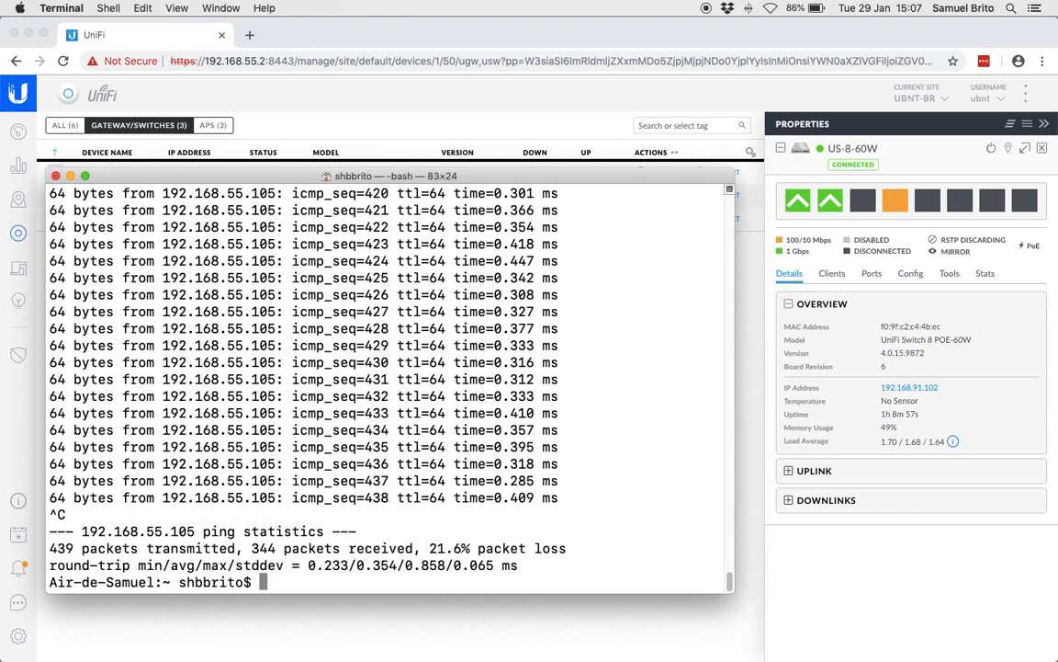
# Step: Return to the UniFi controller in Chrome, check the US-8-60W's aggregated ports once more, and close its properties
pyautogui.click(603, 626)
pyautogui.moveTo(820, 204)
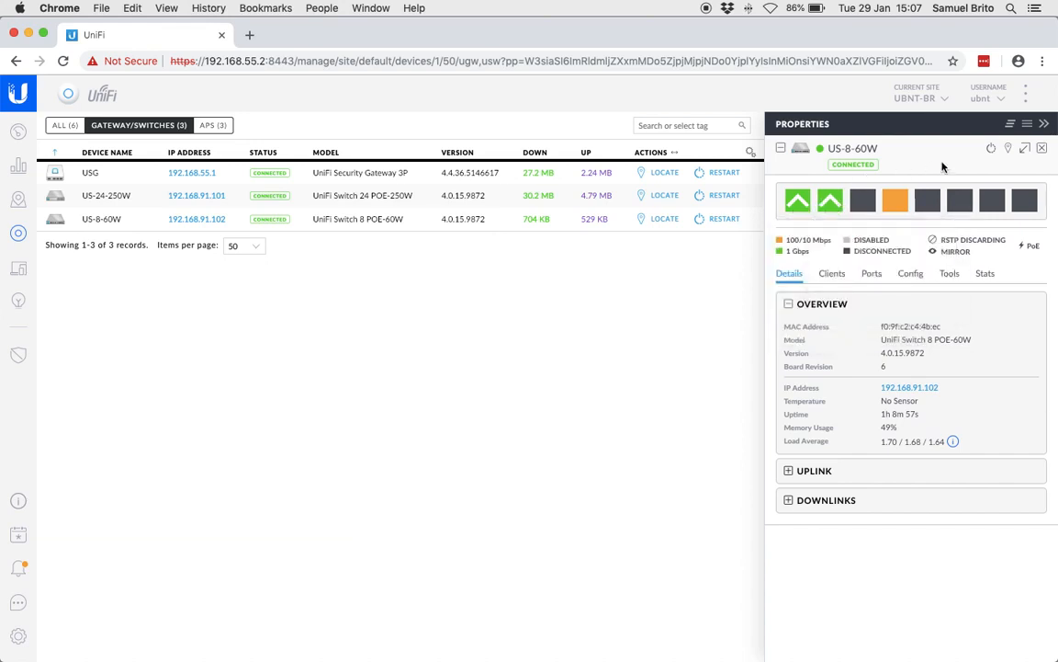
pyautogui.click(1042, 148)
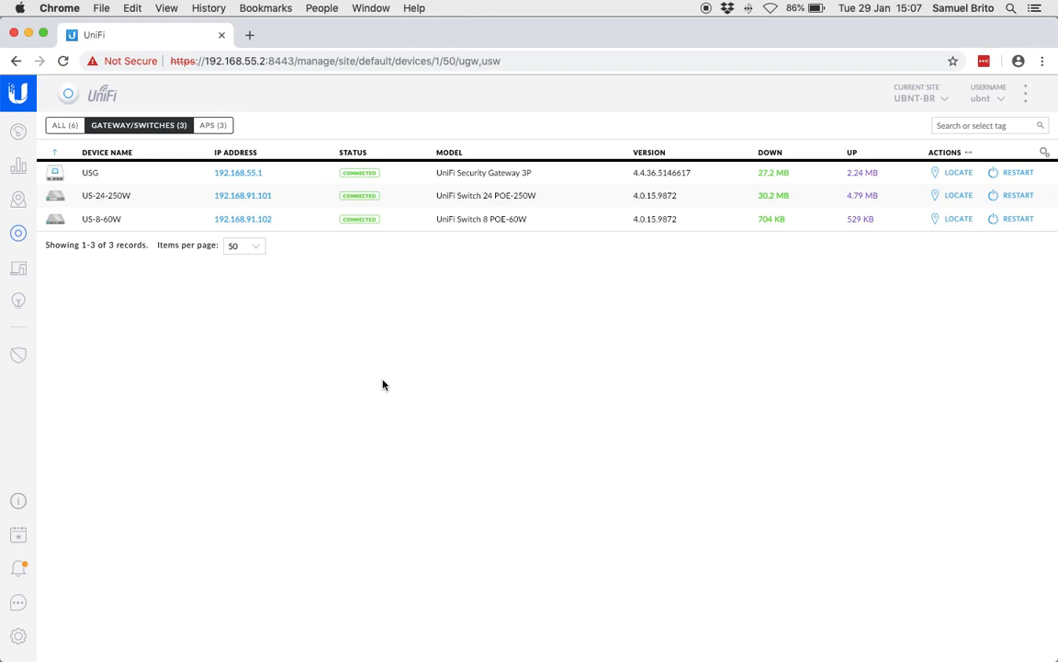